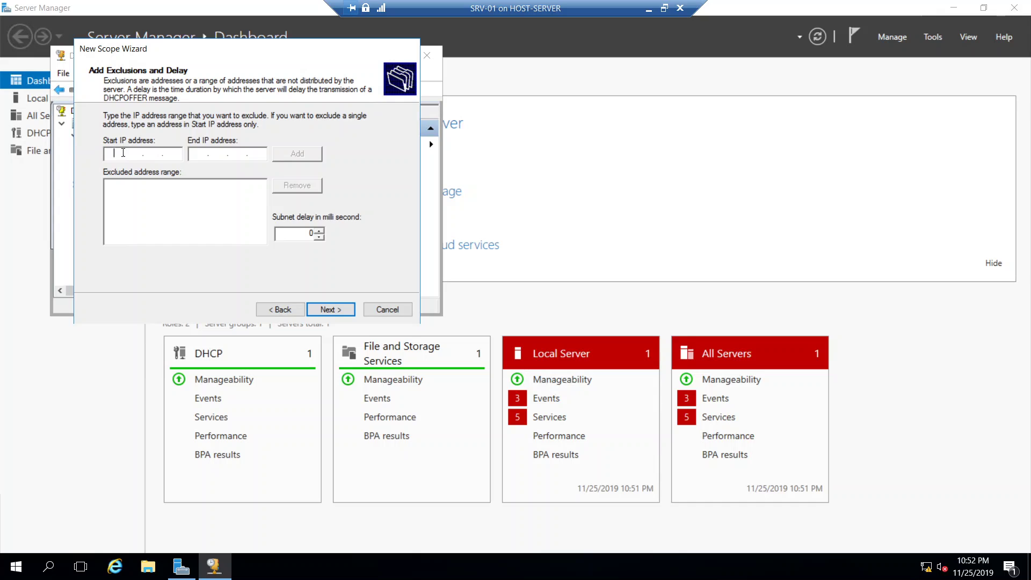
Exclude the address range 192.168.50.1 to 192.168.50.50 from the new scope and continue to the lease duration.
text(192 . )
text(68)
key(BackSpace)
key(BackSpace)
text(168 . 50 . 1)
key(Tab)
text(192 . 168 . 50 . 50)
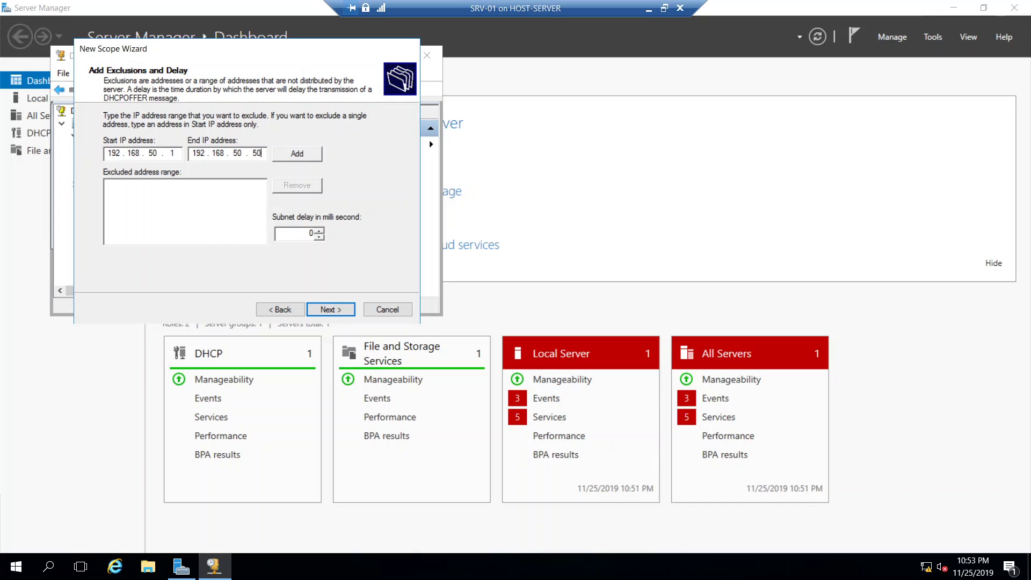
click(298, 157)
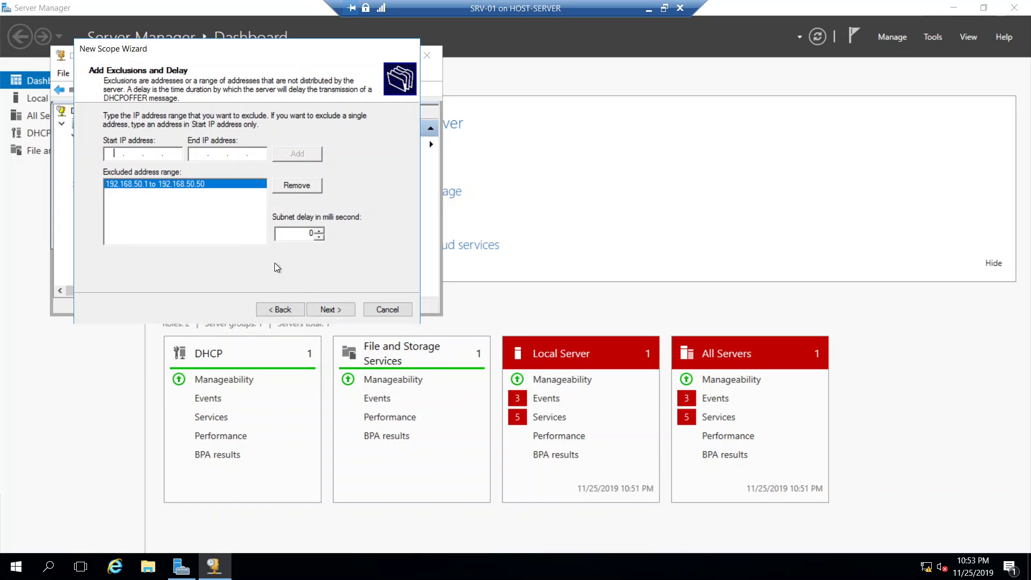
click(331, 310)
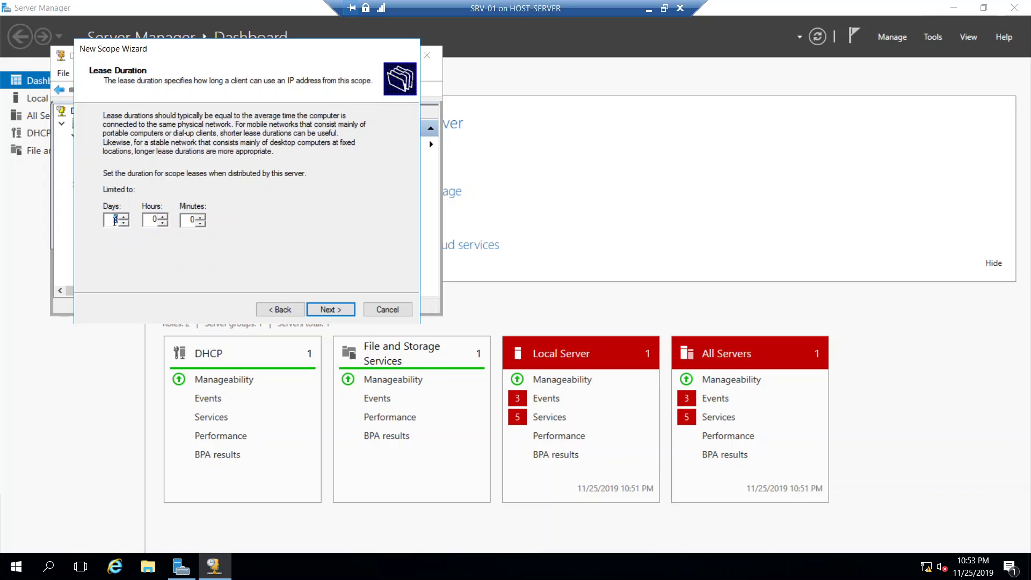
Keep the default lease duration and choose to configure the scope's DHCP options now.
click(113, 220)
click(332, 309)
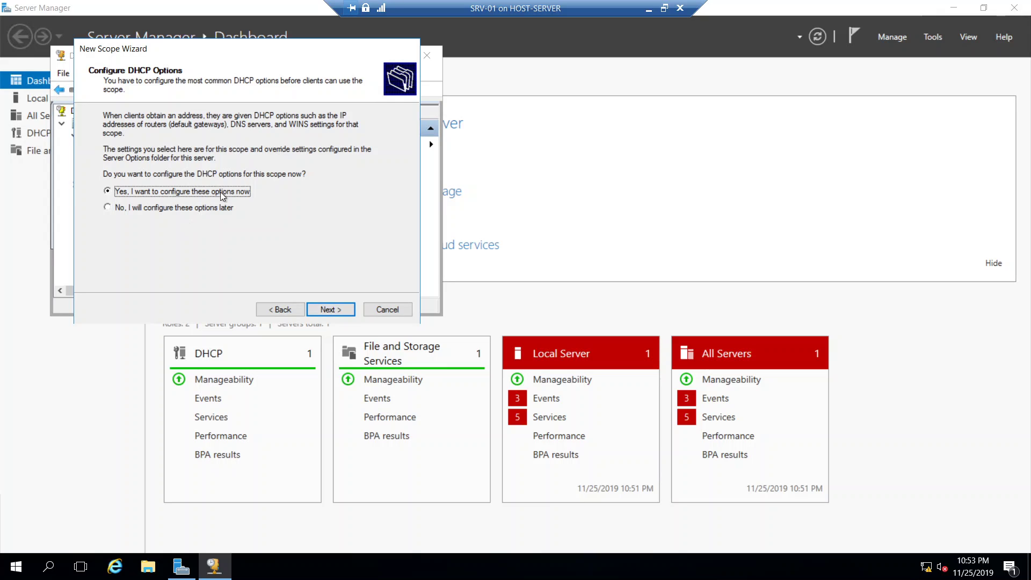
click(329, 309)
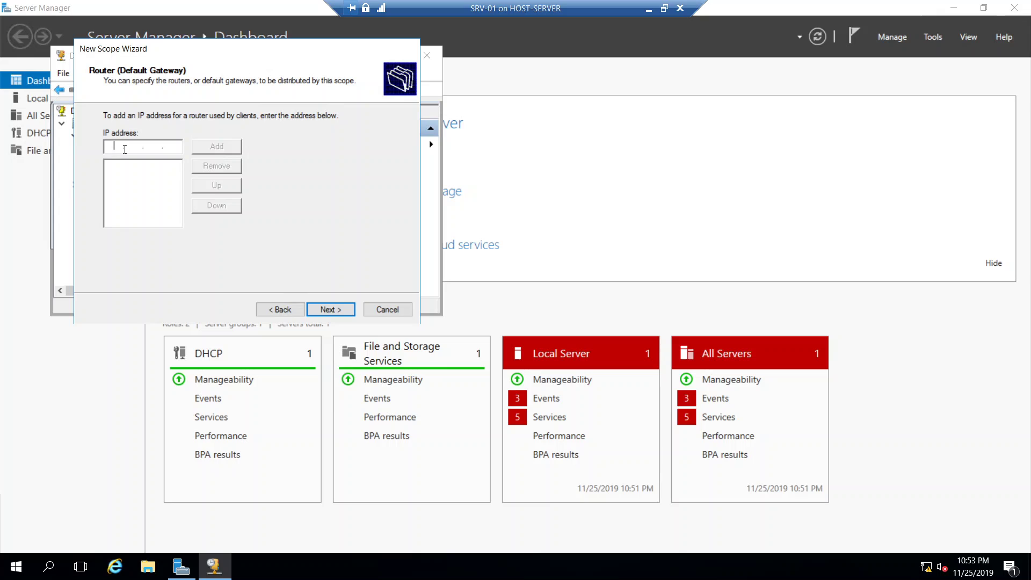
Leave the default gateway empty and accept parent domain xyz.com with DNS server 192.168.50.1.
click(328, 315)
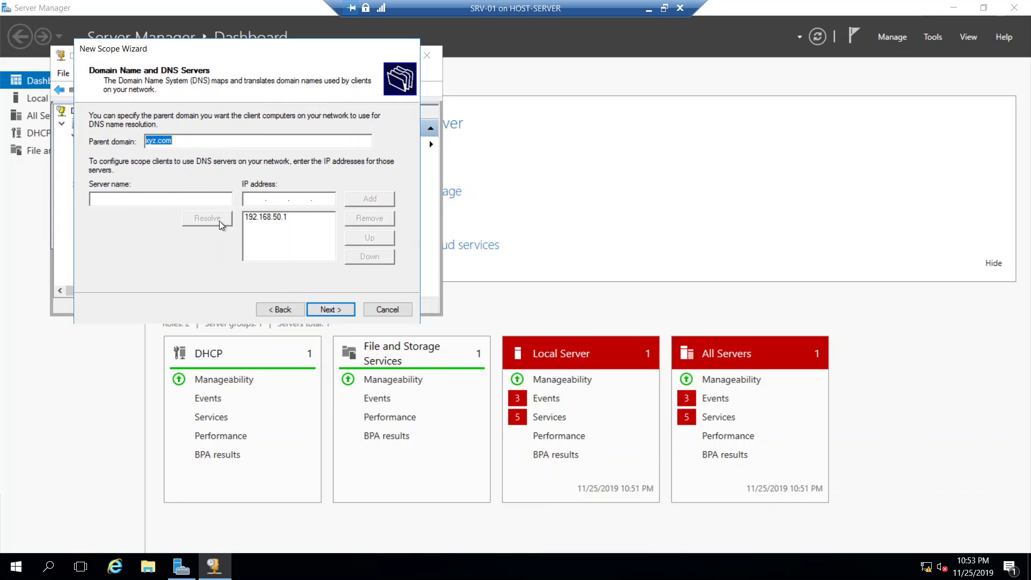
click(187, 141)
drag(186, 142, 139, 142)
click(331, 310)
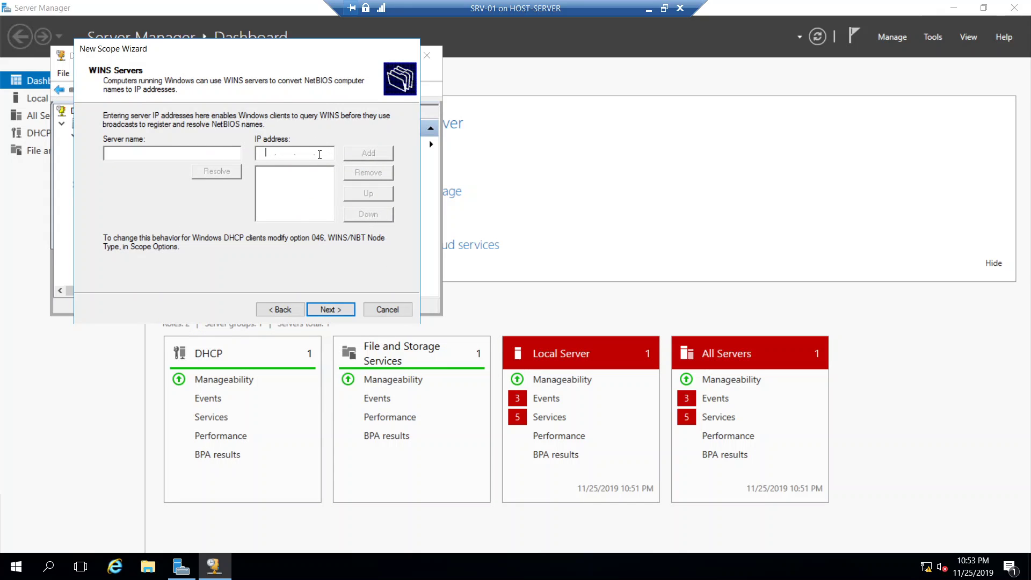
Leave the WINS servers empty, then activate the scope now and finish the New Scope Wizard.
click(329, 310)
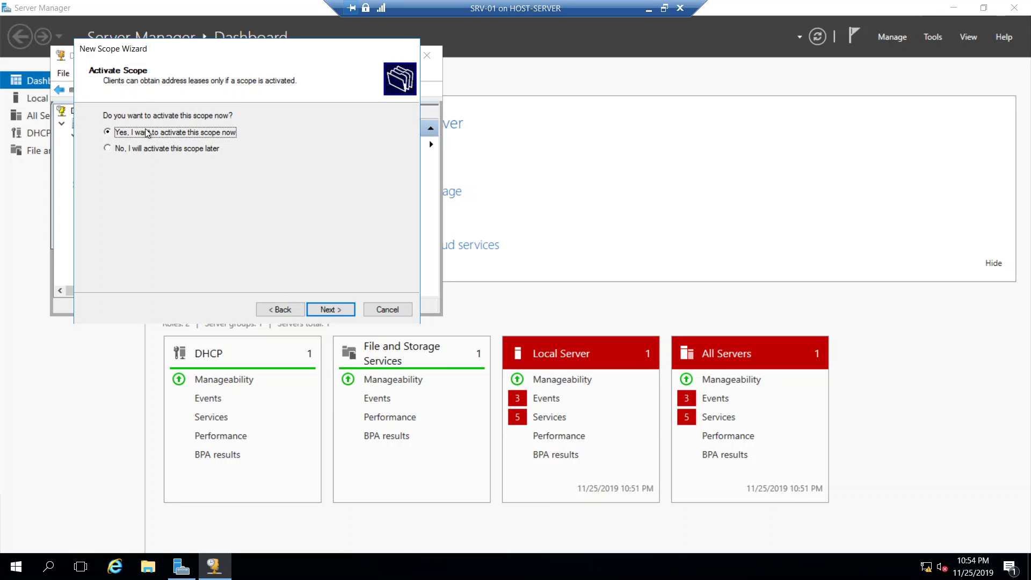
click(330, 309)
click(335, 310)
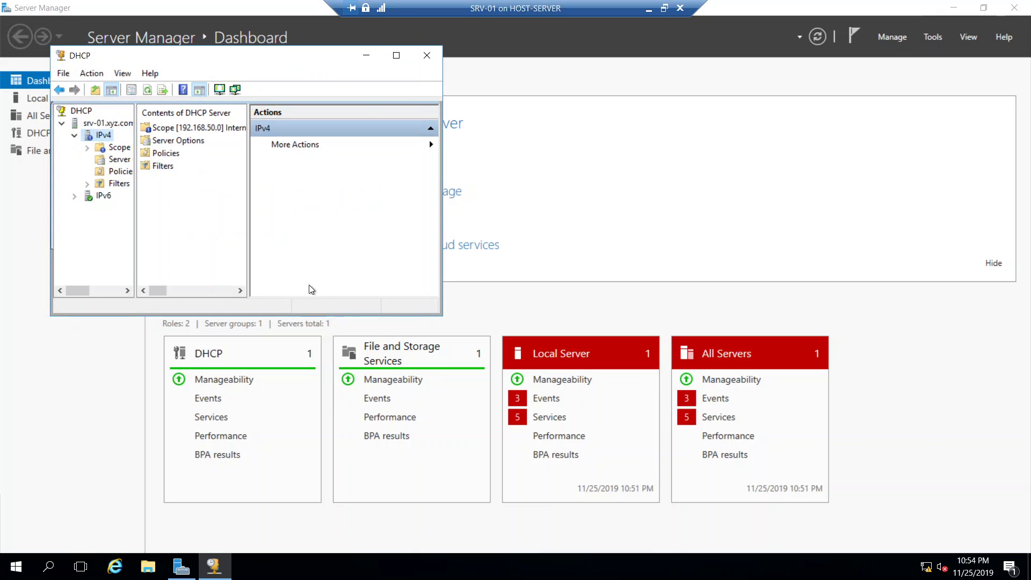
Maximize the DHCP console and widen the console tree so the item names under IPv4 are readable.
click(396, 55)
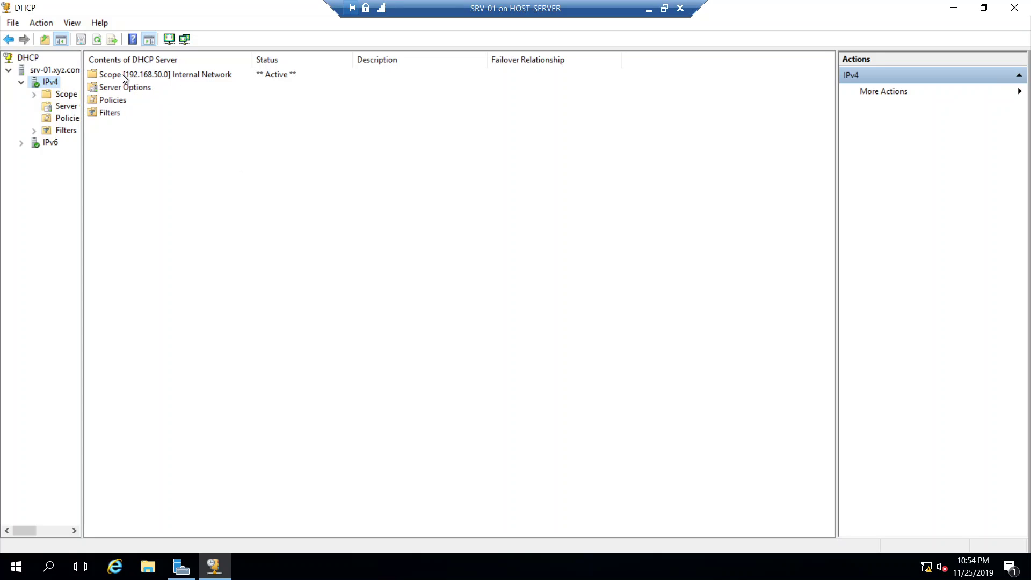
click(118, 90)
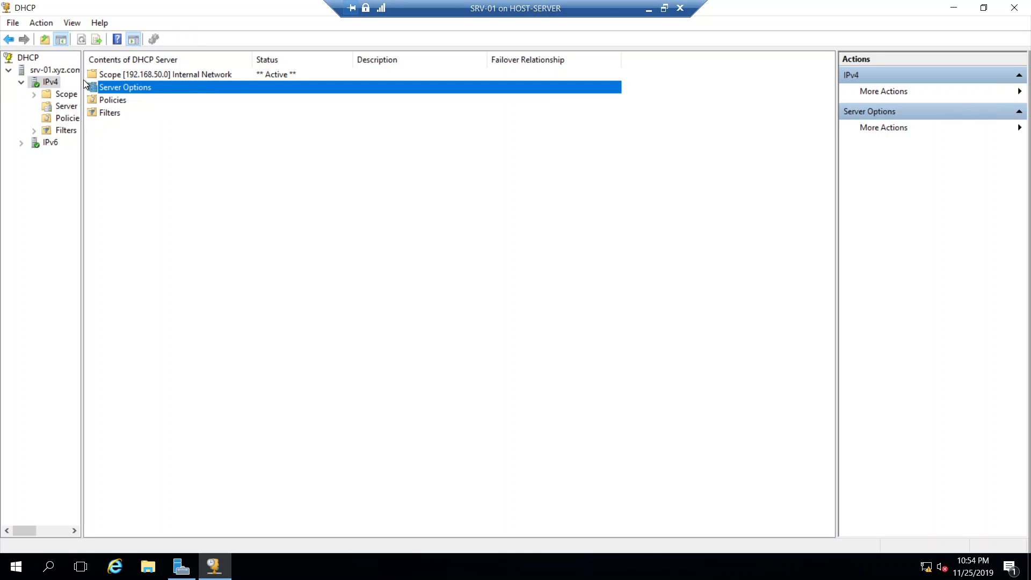
key(Down)
drag(82, 95, 174, 119)
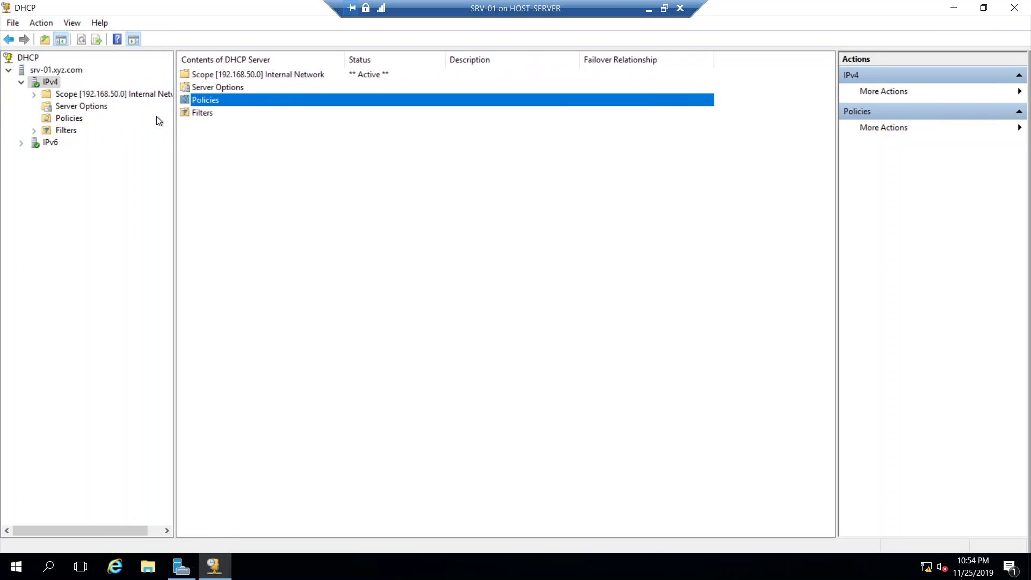
Expand the Internal Network scope, examine its address pool and address leases, and refresh the leases.
click(34, 94)
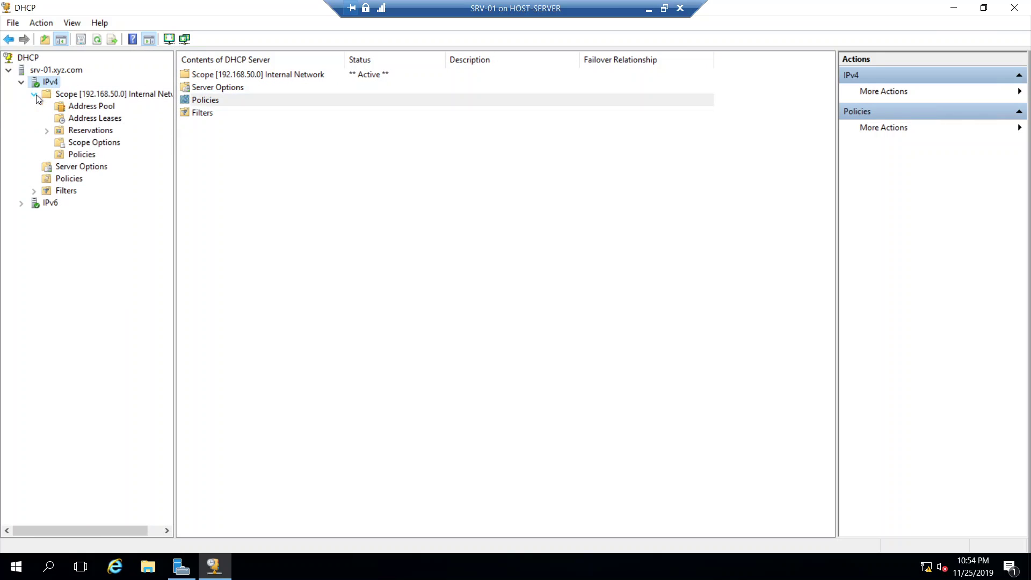
click(78, 106)
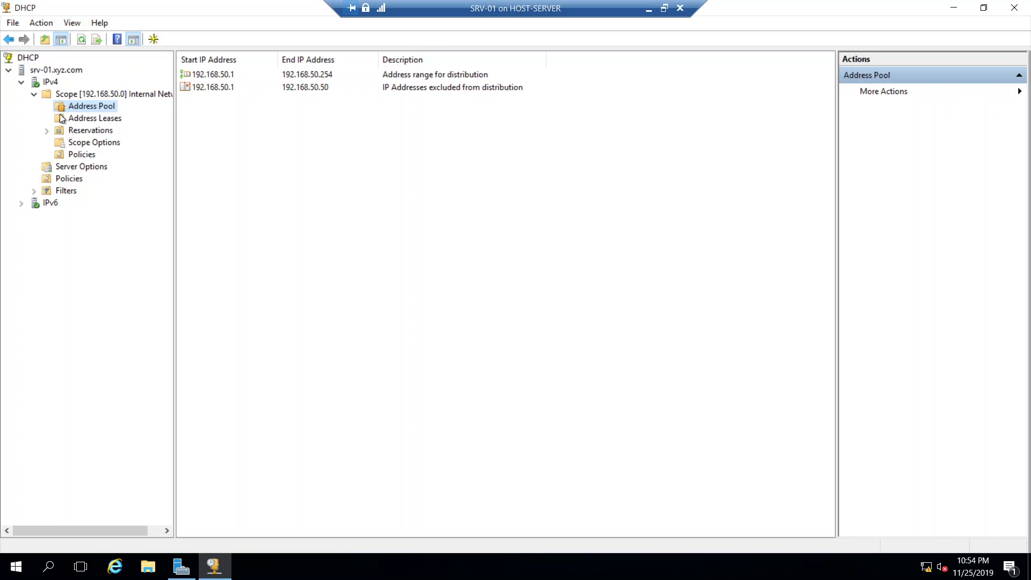
click(76, 119)
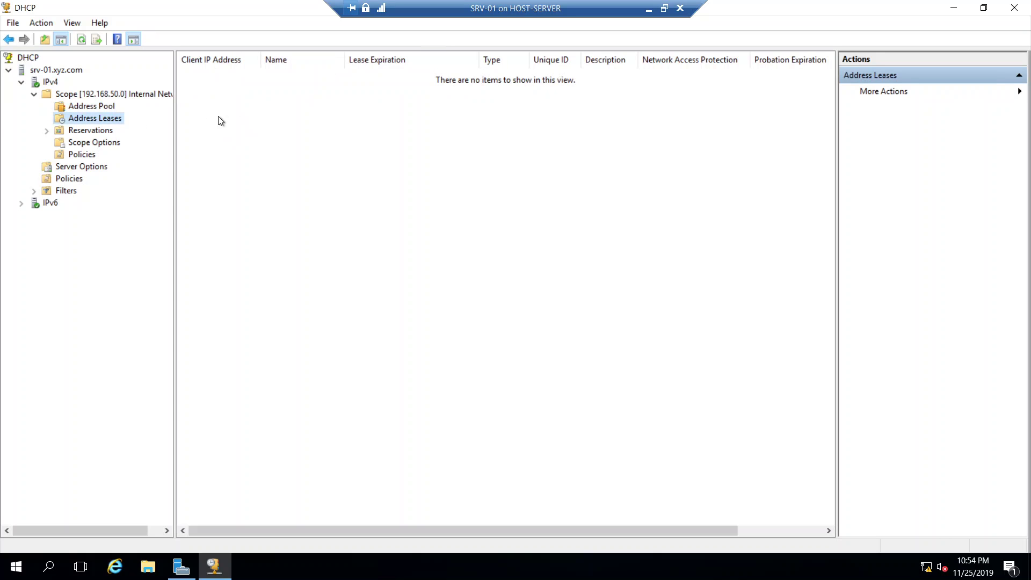
click(82, 41)
right_click(90, 123)
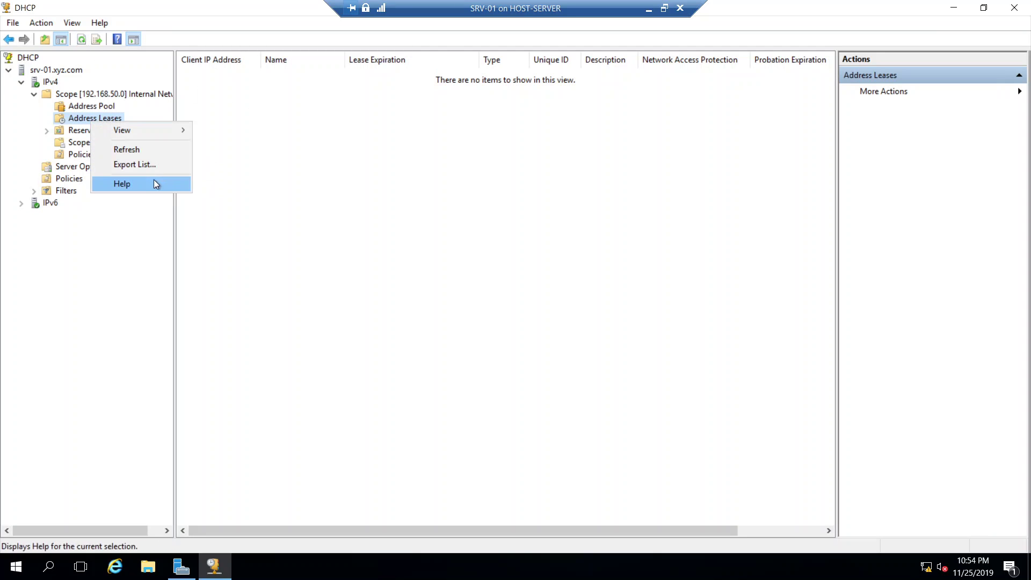
click(140, 150)
Examine the scope's Reservations and the DNS Servers and DNS Domain Name entries in its Scope Options.
click(78, 132)
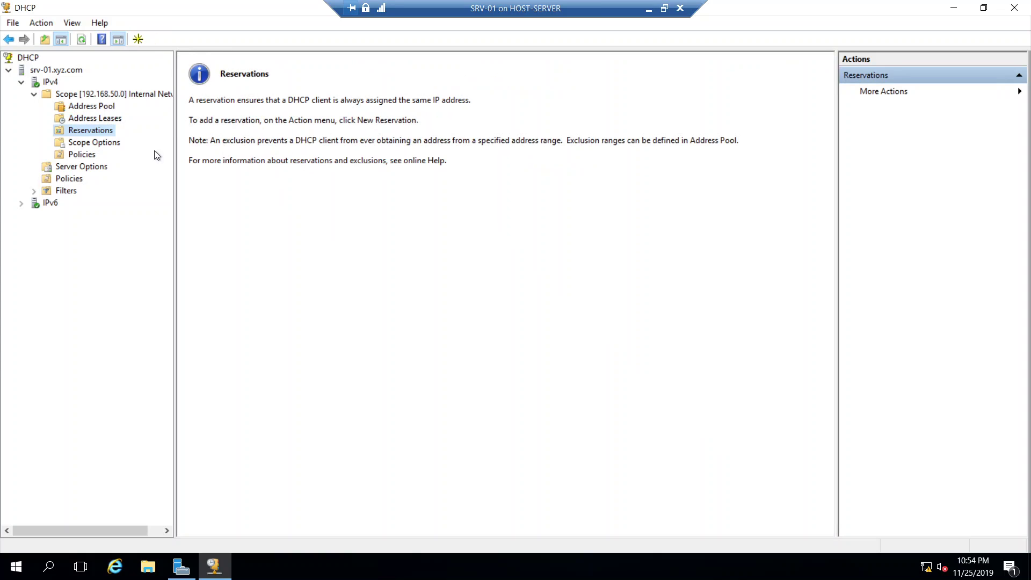
click(100, 141)
click(221, 77)
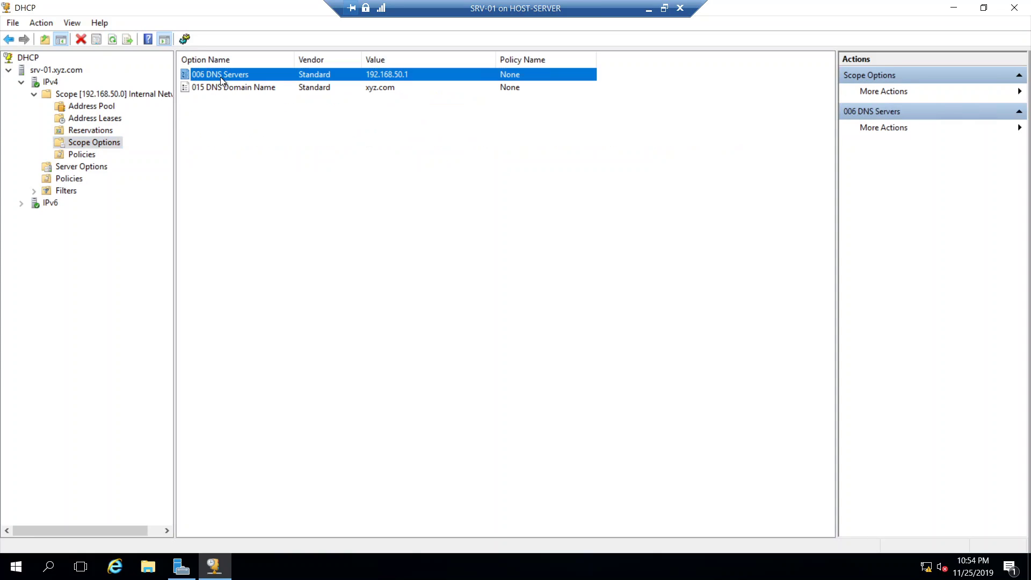
click(254, 91)
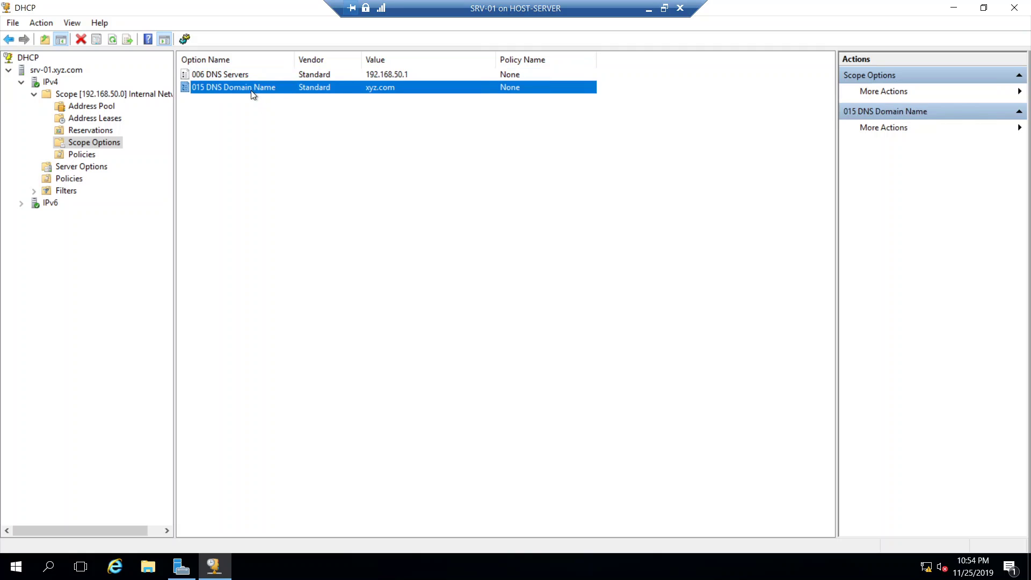
click(349, 149)
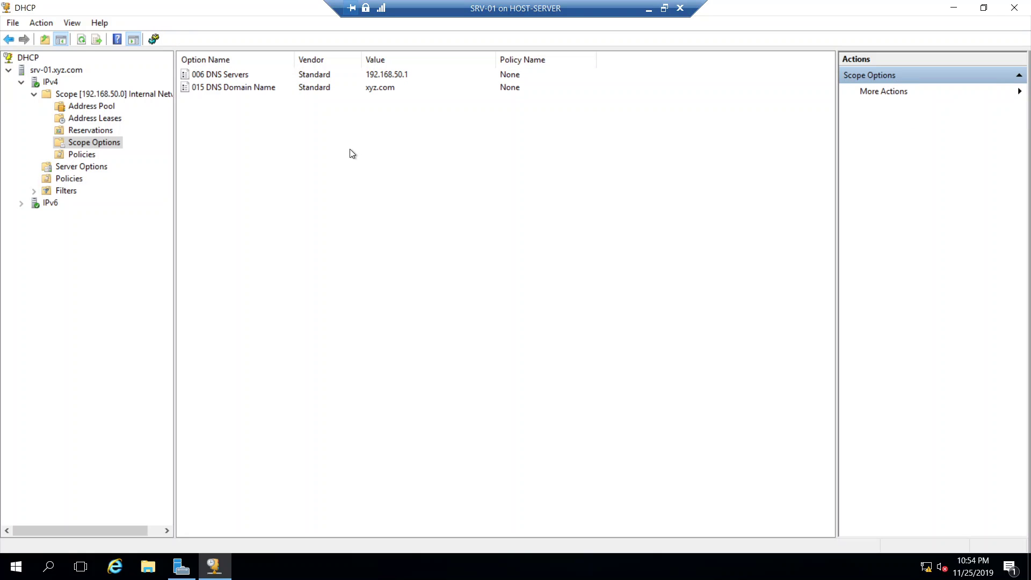
right_click(188, 134)
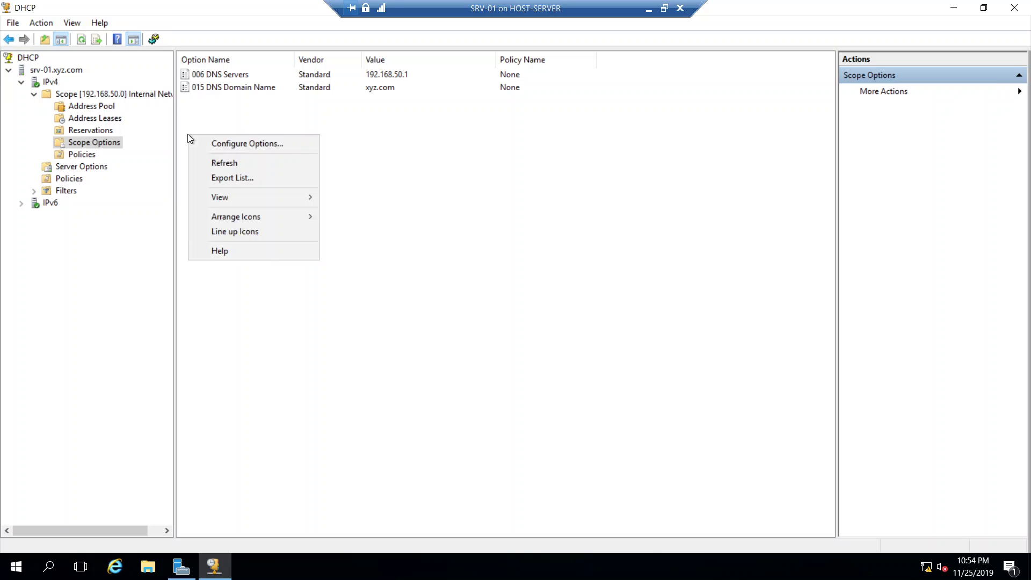
click(260, 144)
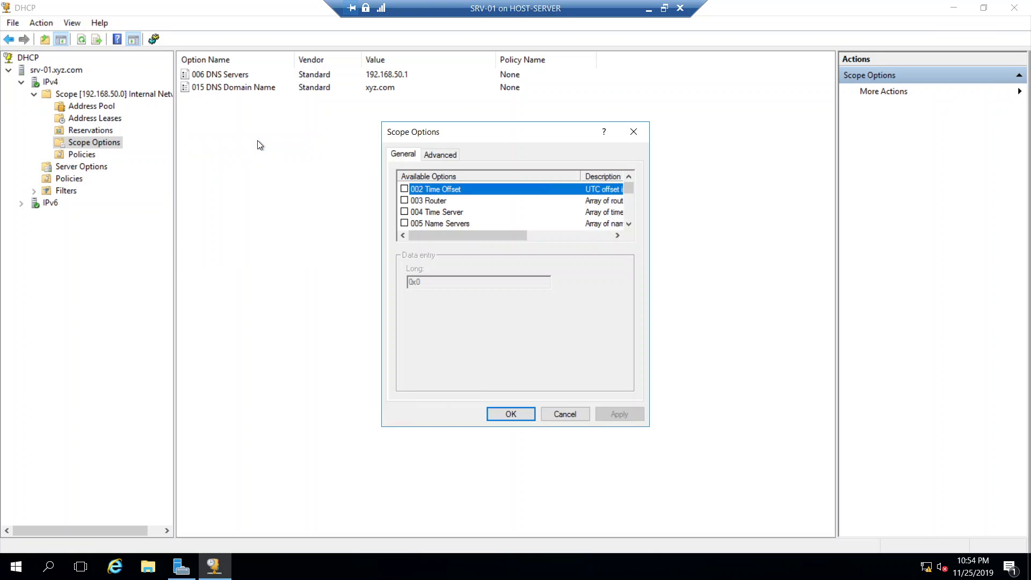
click(405, 200)
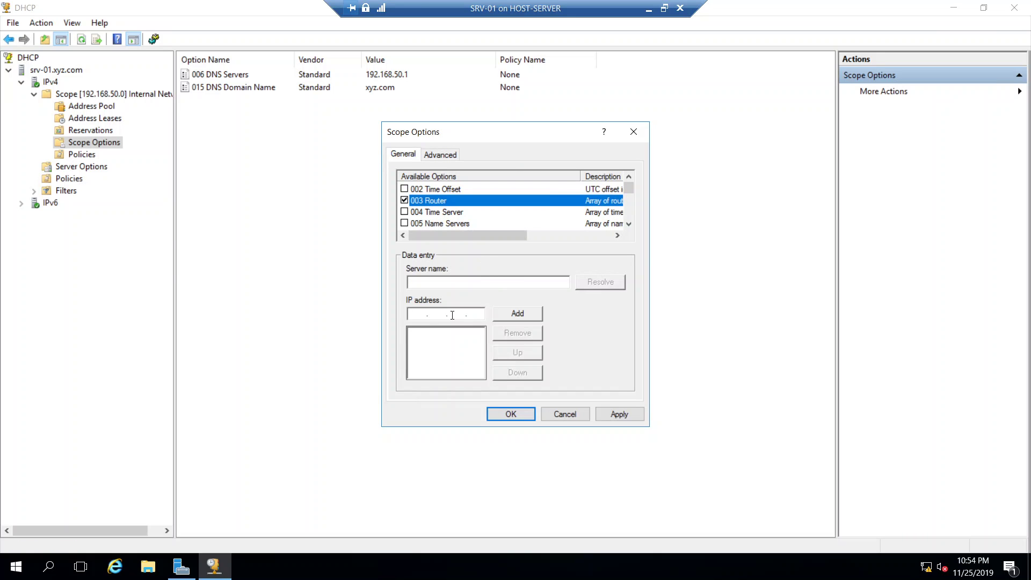
click(421, 314)
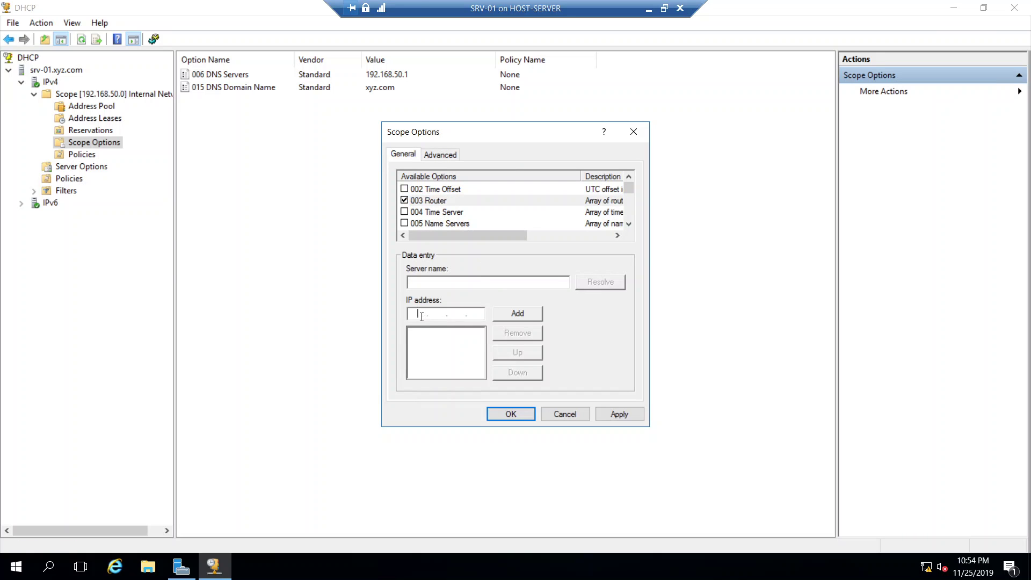
click(571, 416)
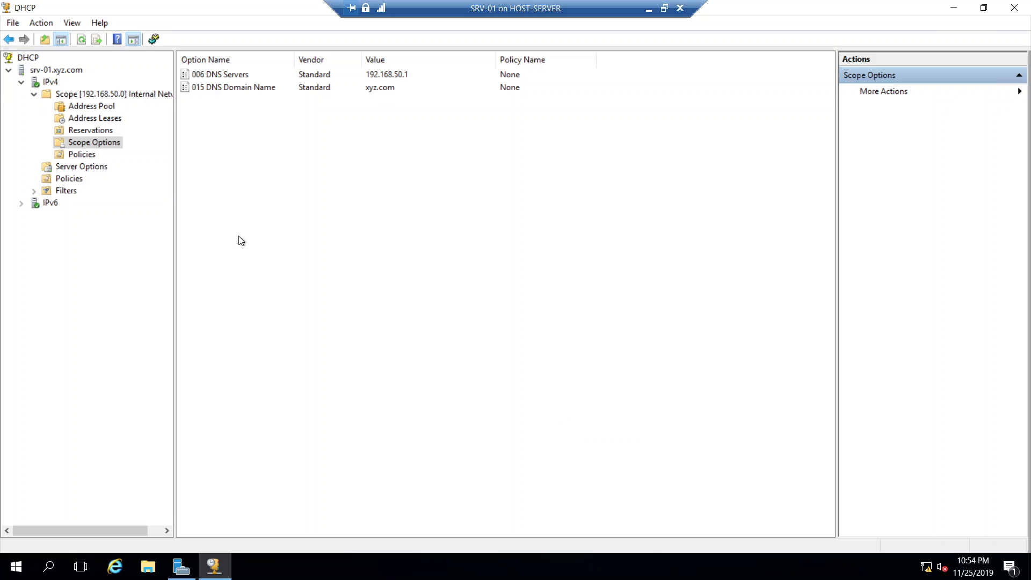
Recheck the scope's address leases, then review and refresh the IPv4 server statistics for scopes, total addresses and addresses in use.
click(91, 120)
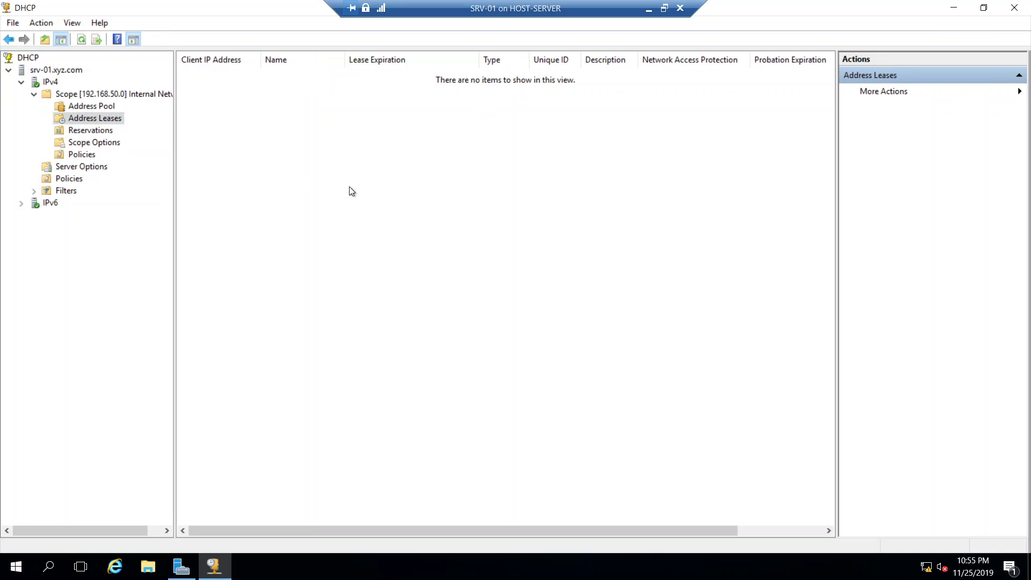
click(51, 82)
right_click(53, 83)
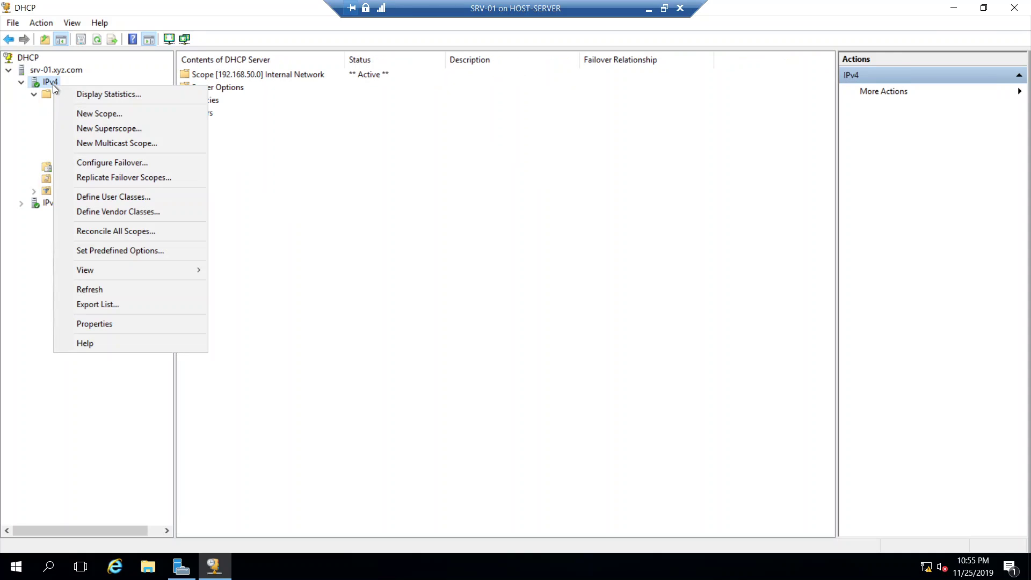
click(86, 93)
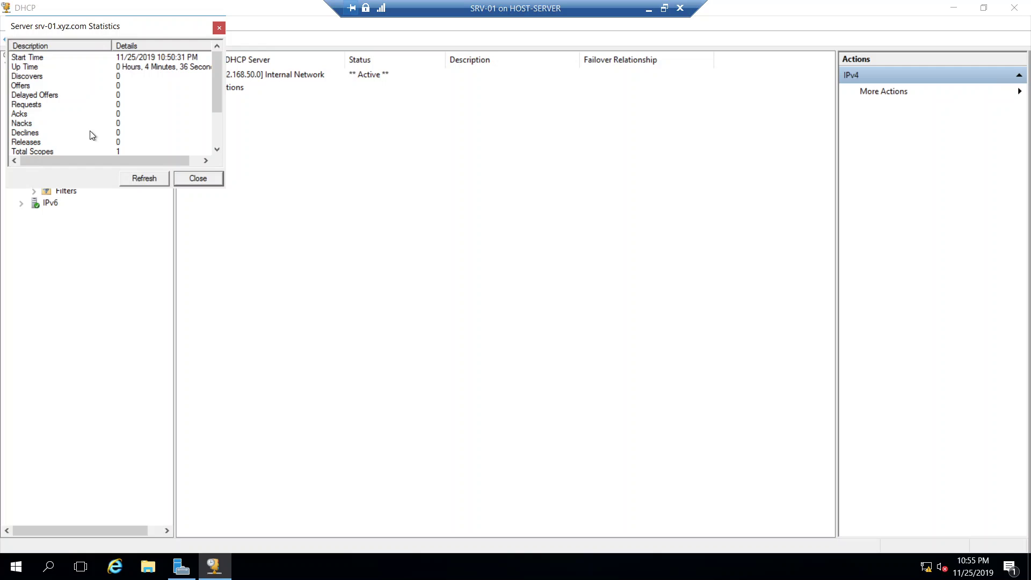
drag(215, 92, 217, 116)
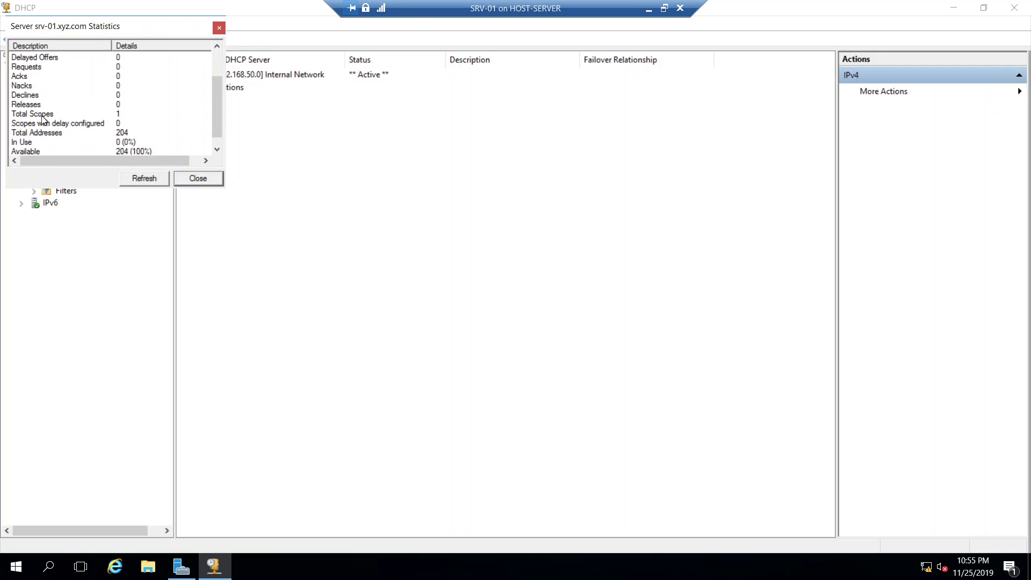
click(114, 124)
click(116, 133)
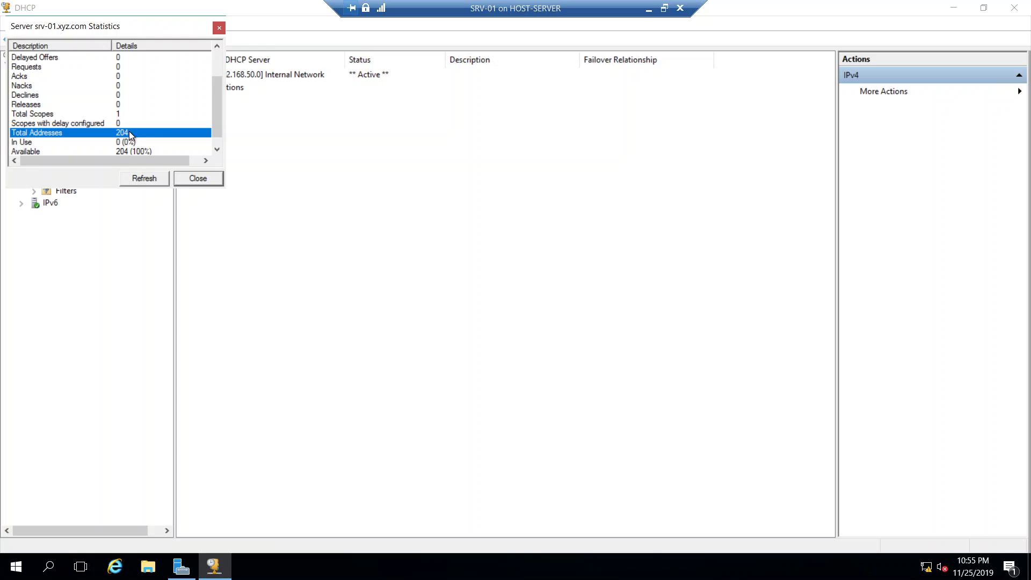
click(133, 141)
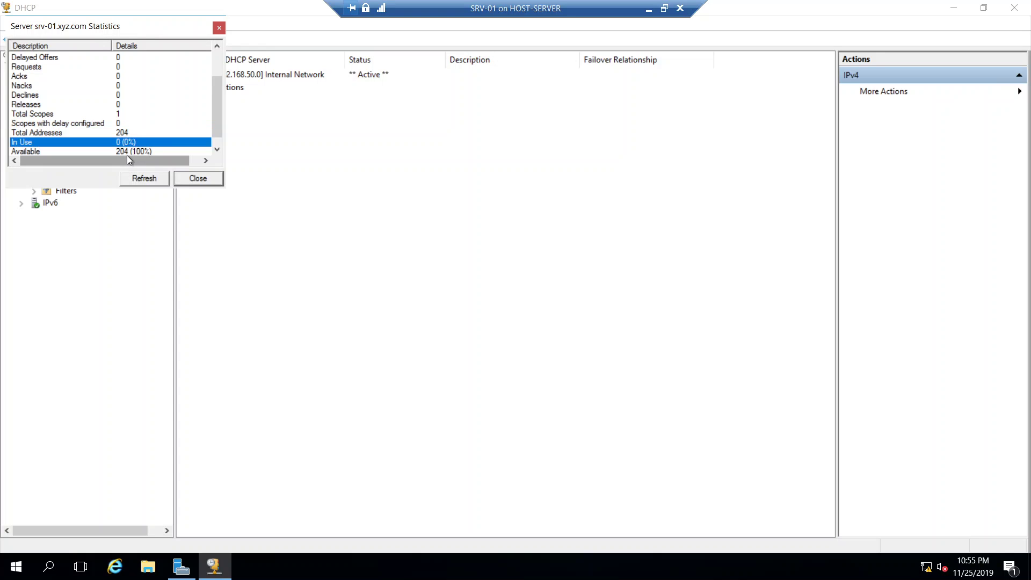
click(155, 179)
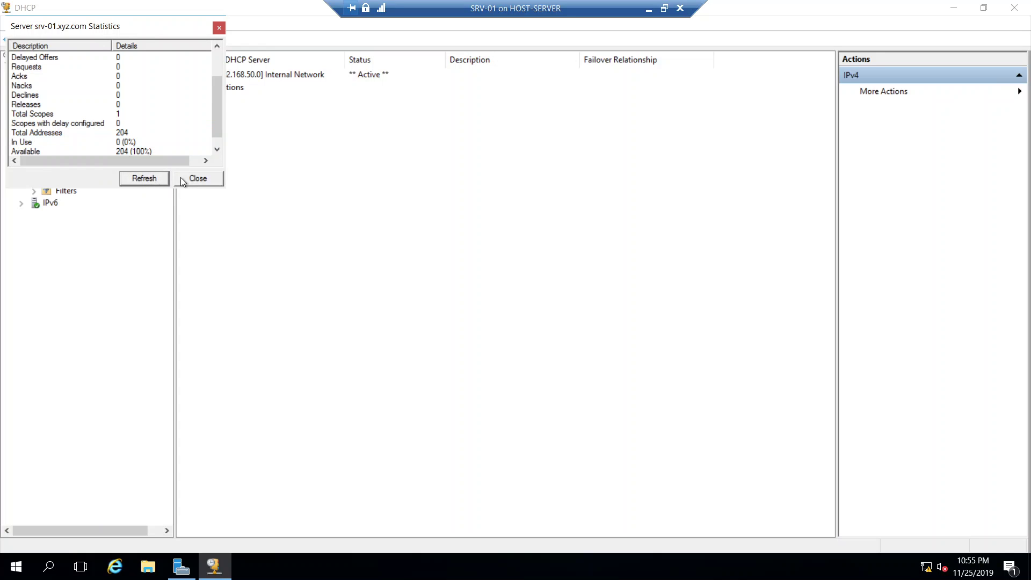
click(182, 180)
Leave the SRV-01 full-screen session and connect to the Client-01 virtual machine at 1366 by 768 pixels, bringing up its sign-in screen.
click(664, 8)
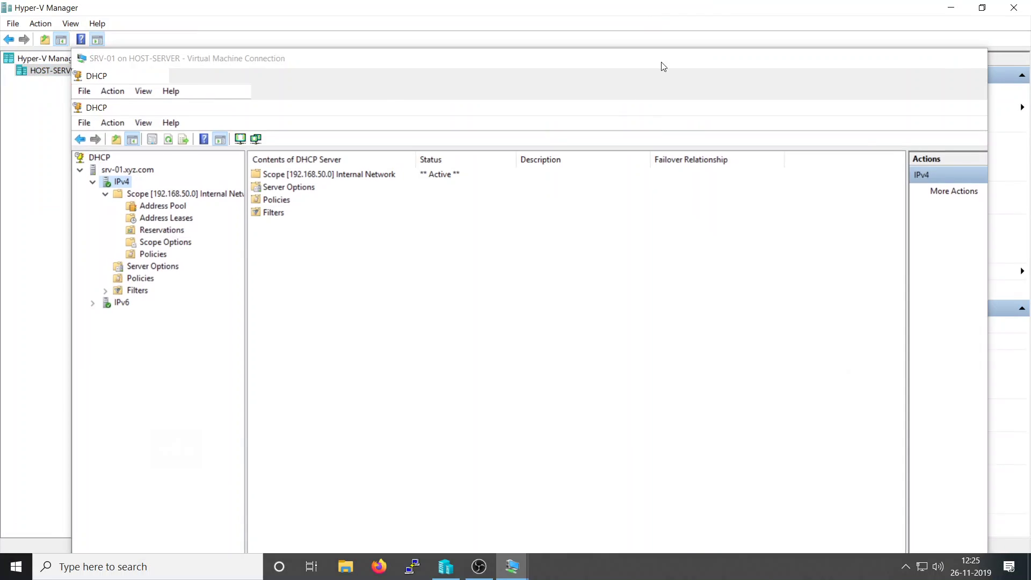
right_click(285, 101)
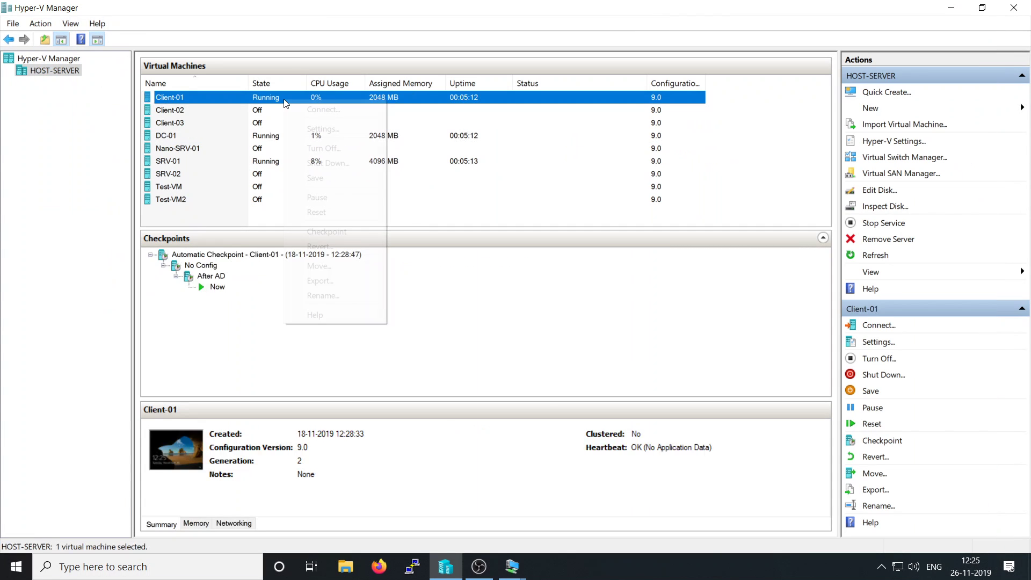
click(323, 109)
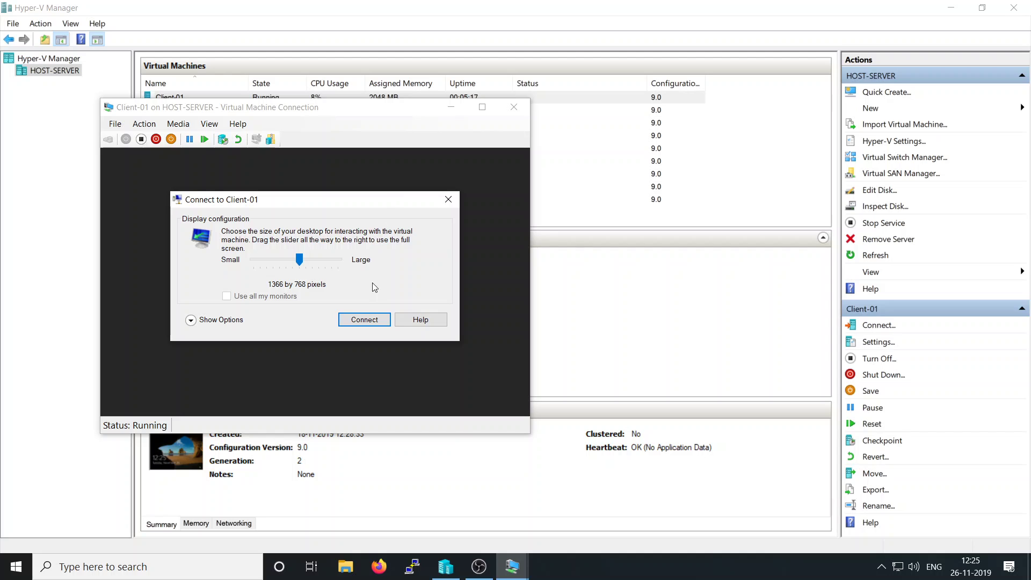
click(360, 319)
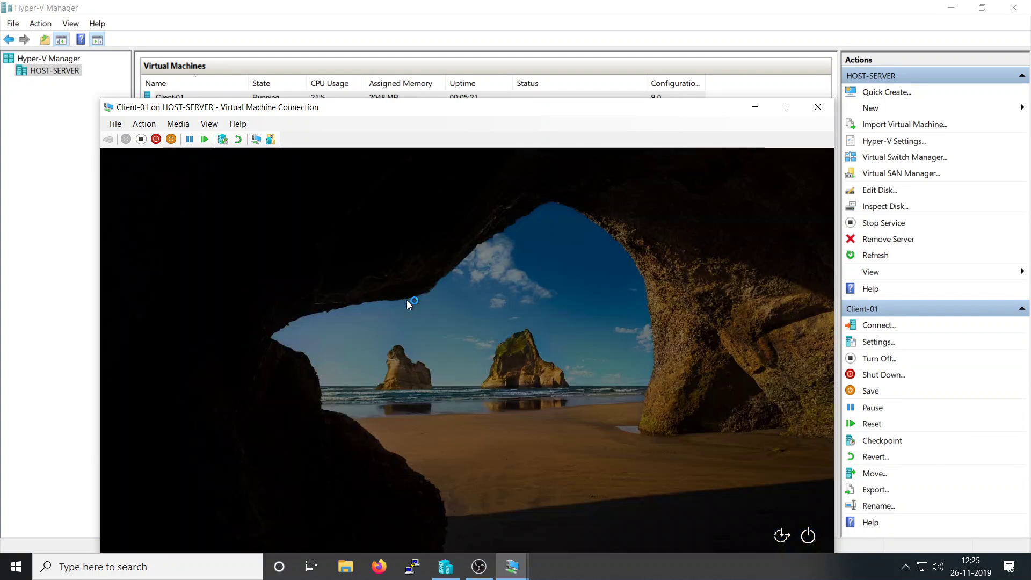
click(407, 301)
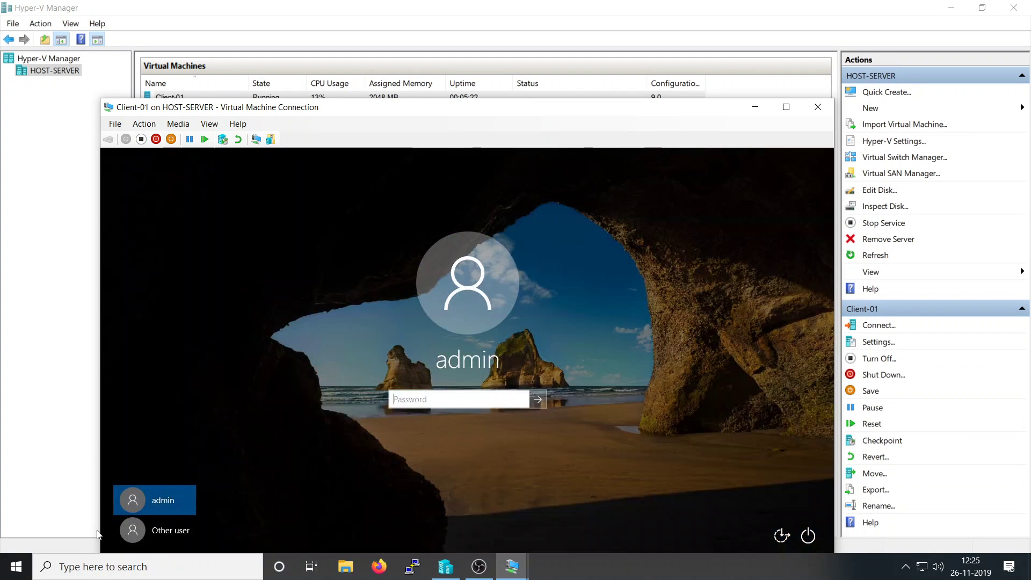
Sign in to Client-01 as another user with the xyz\administrator domain account and its password.
click(156, 530)
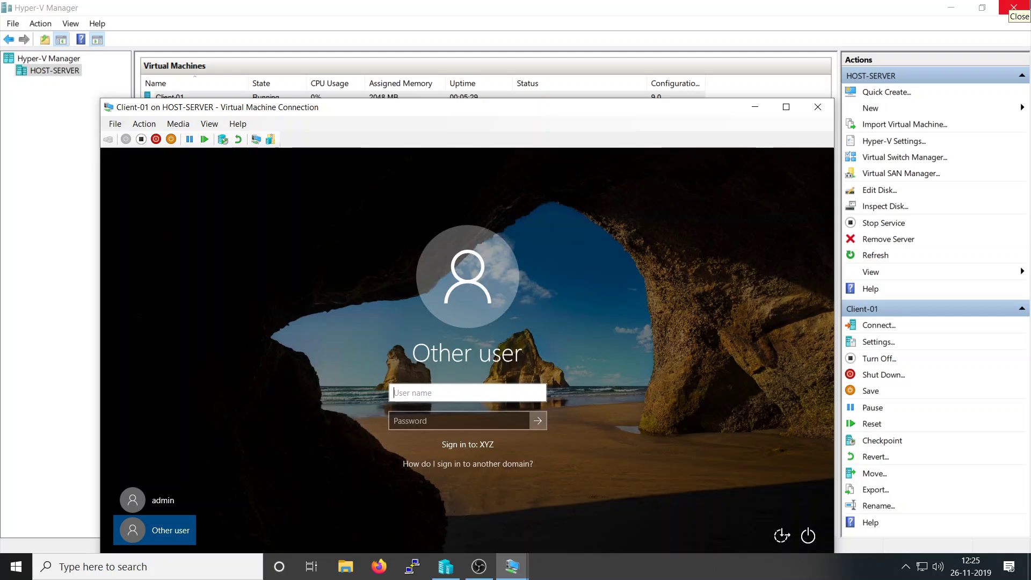
text(xyz\a)
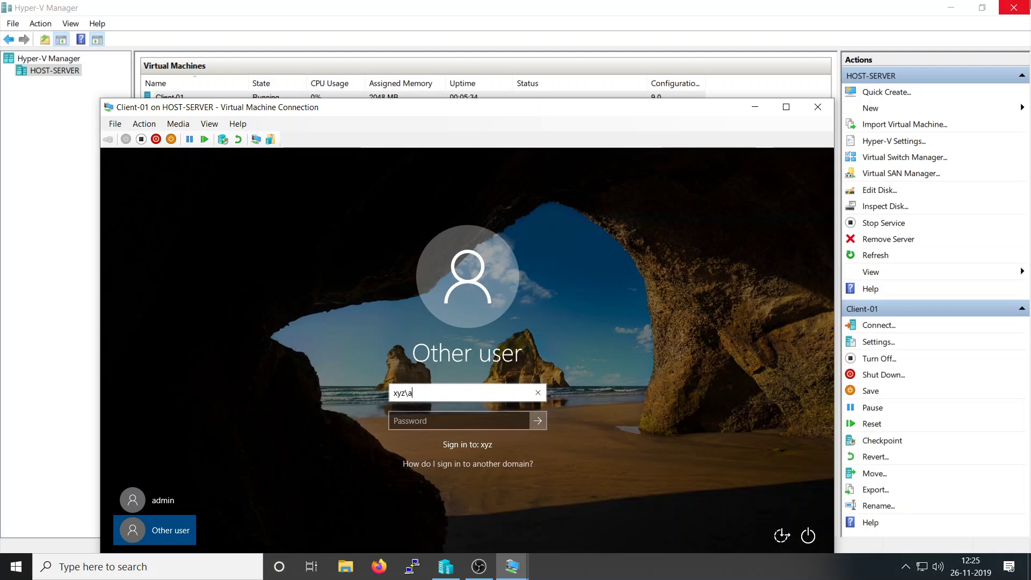
text(dministrator)
key(Tab)
text(••)
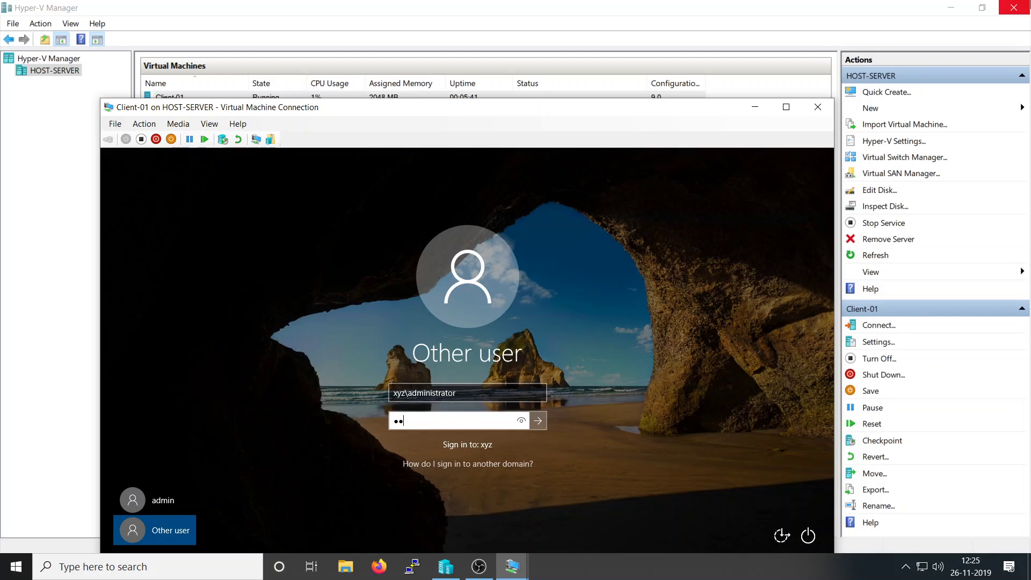
text(••••••)
key(Return)
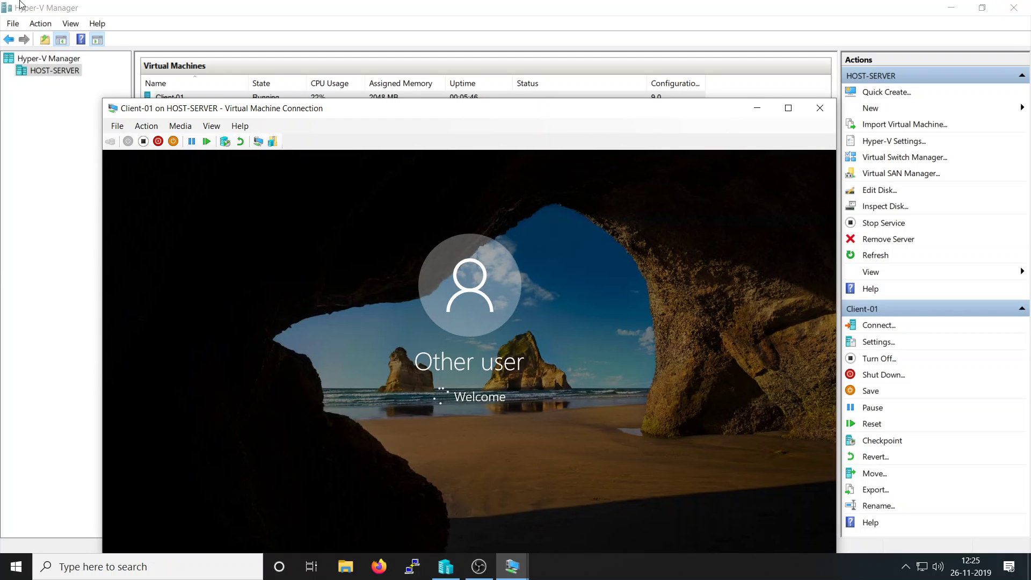
Return to Hyper-V Manager and start the Client-03 virtual machine.
click(368, 4)
click(228, 113)
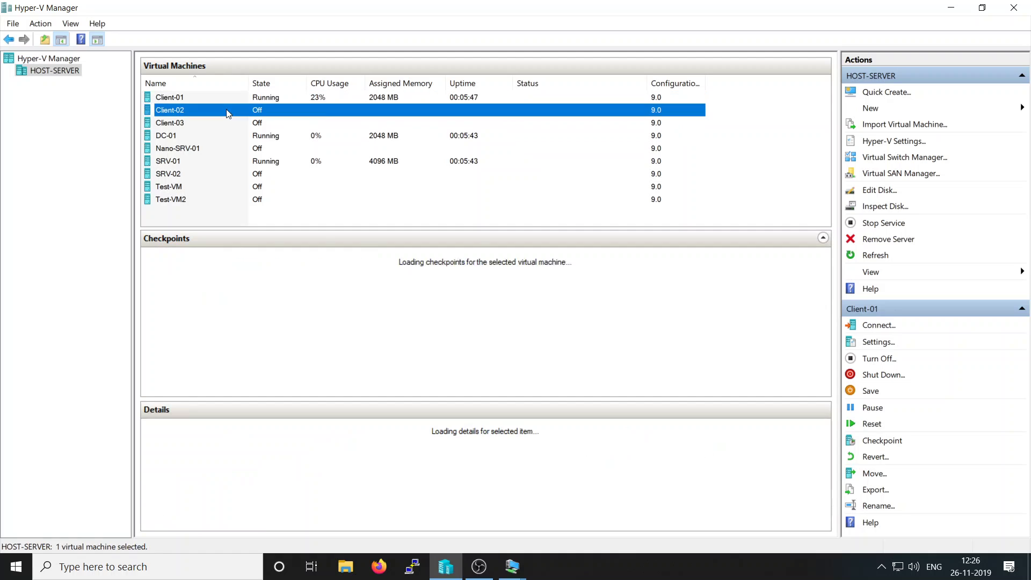
right_click(228, 113)
click(210, 121)
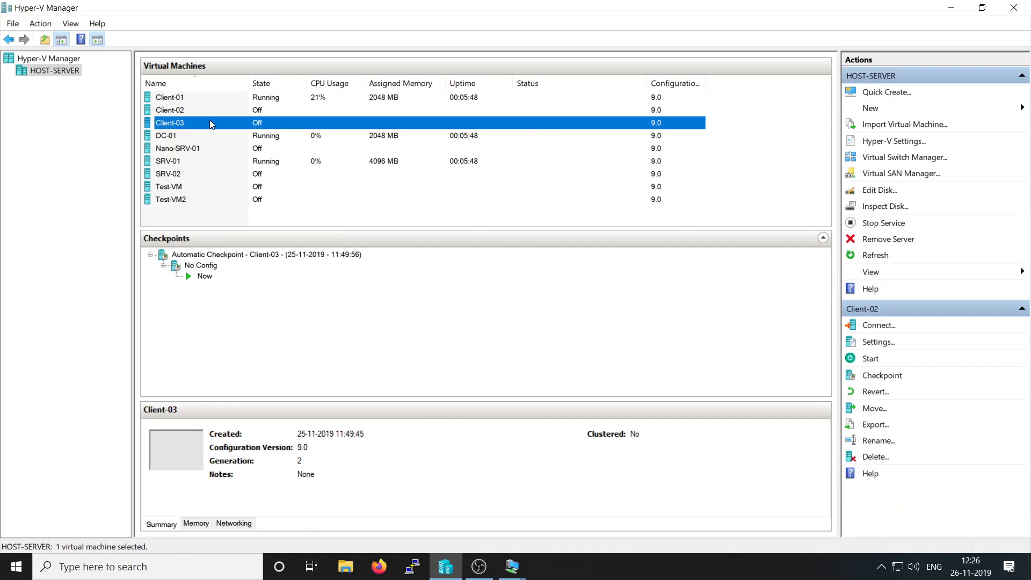
right_click(209, 122)
click(267, 166)
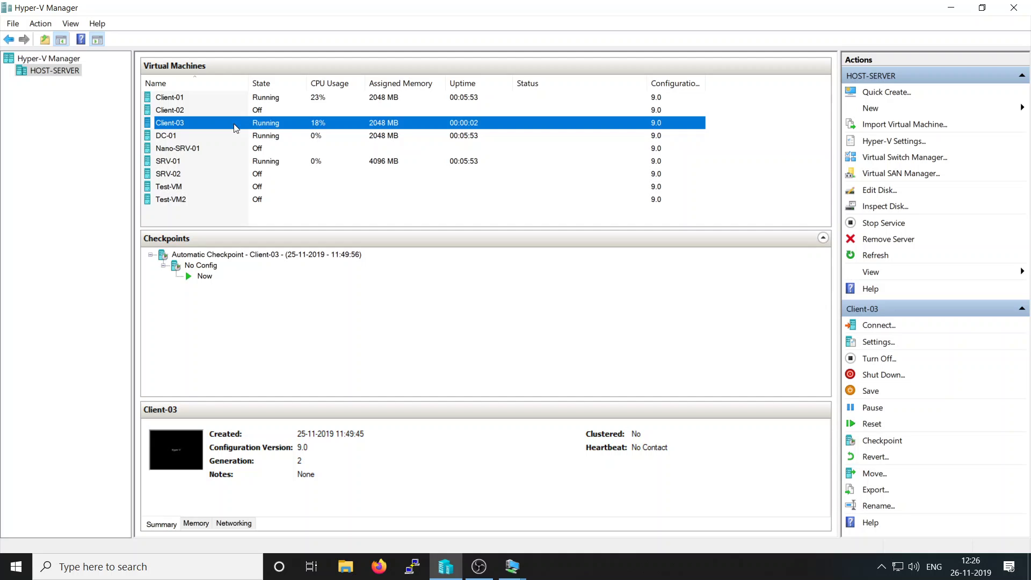
Apply the No Config checkpoint to Client-03 without creating a new checkpoint.
right_click(196, 266)
click(239, 296)
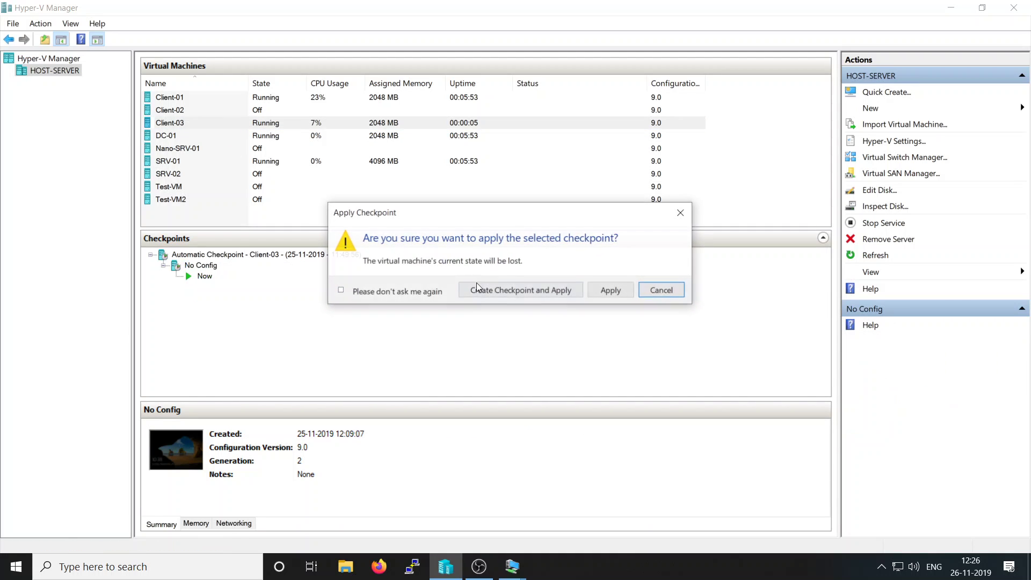
click(623, 294)
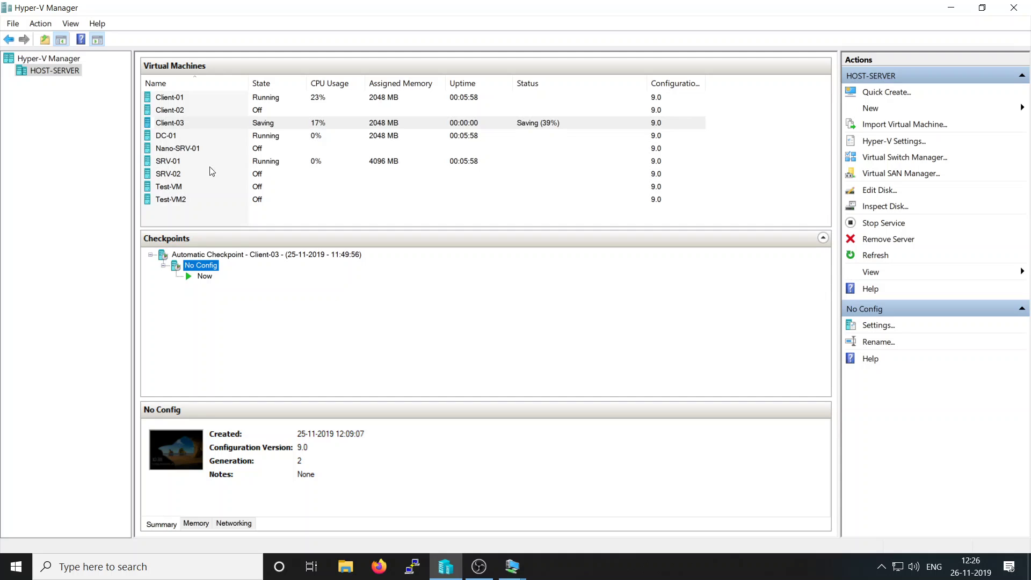
Start Client-03 from its restored saved state and open a connection to it.
click(229, 127)
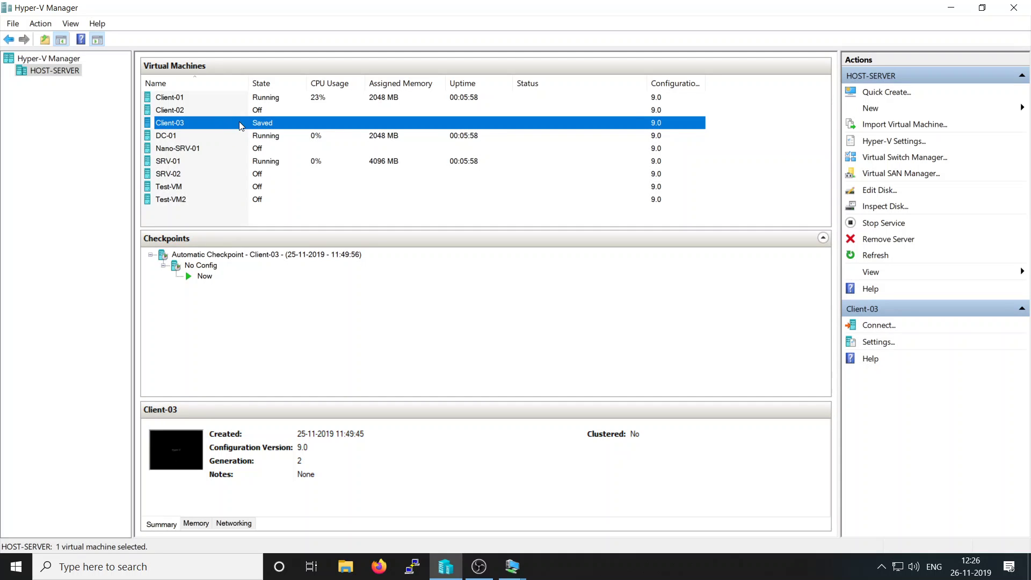
right_click(339, 128)
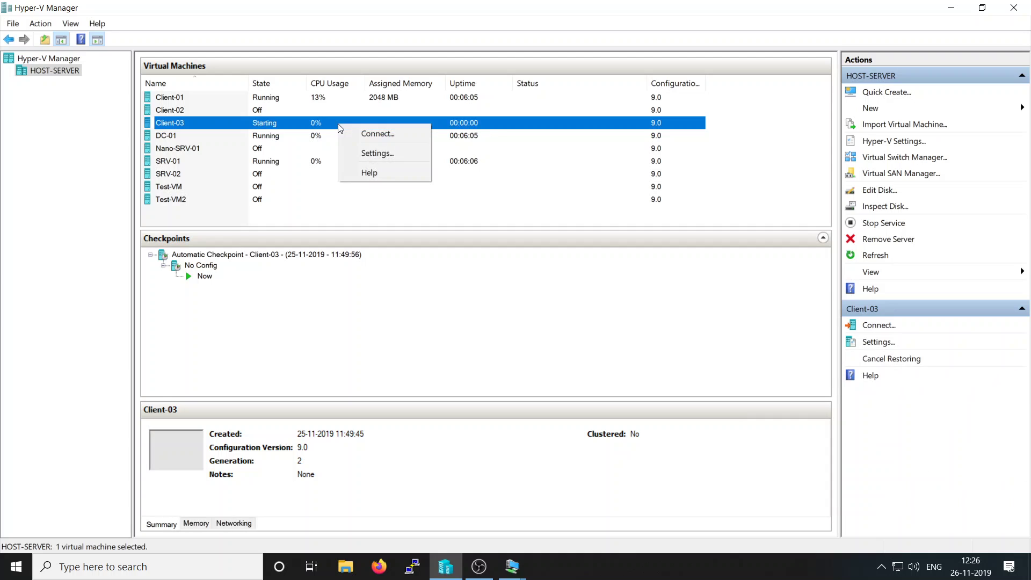
click(367, 134)
Bring the Client-01 connection to the front, move its window up, and expand the session to full screen.
click(247, 98)
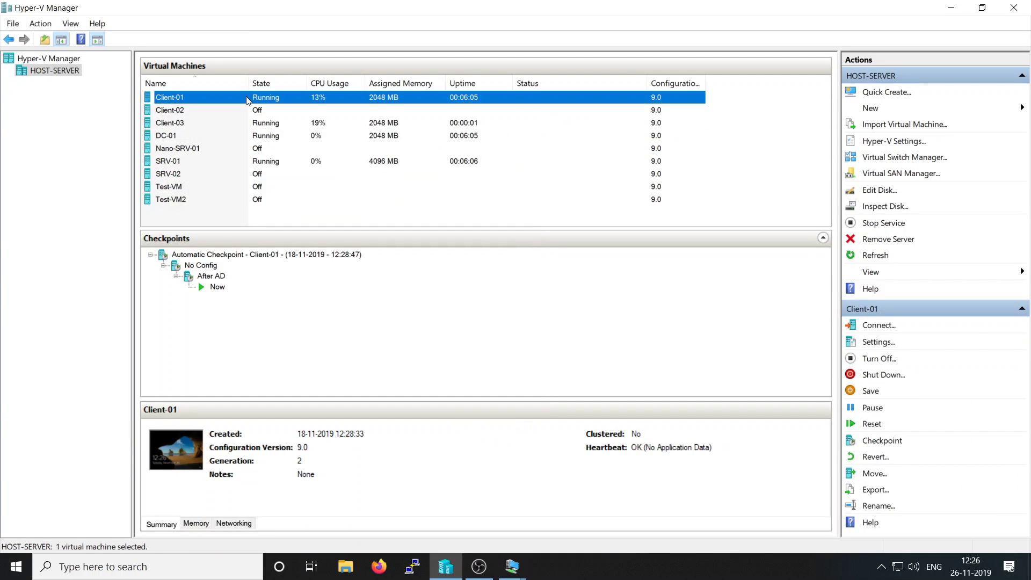
double_click(247, 99)
mouse_move(512, 566)
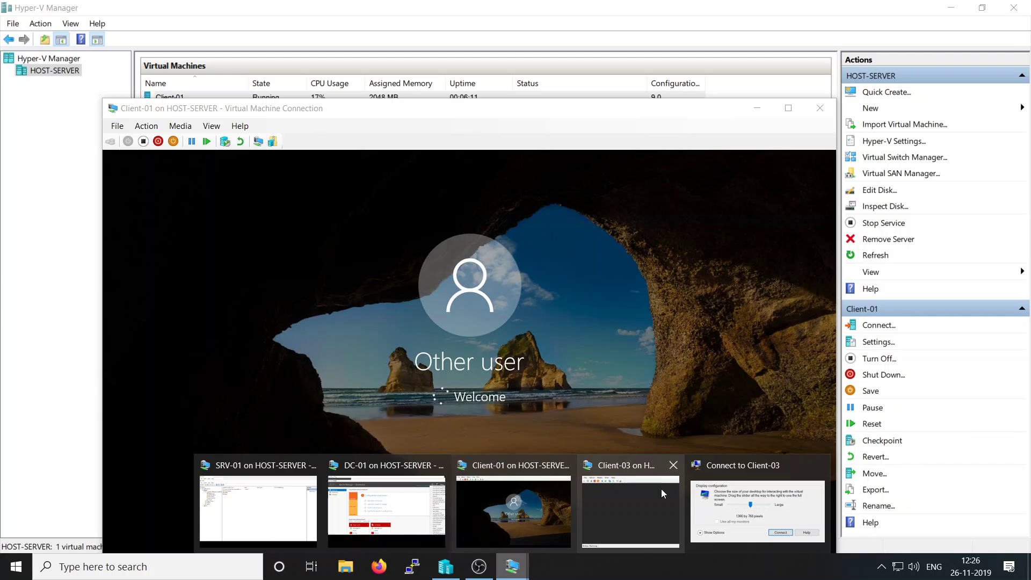
drag(390, 107, 367, 18)
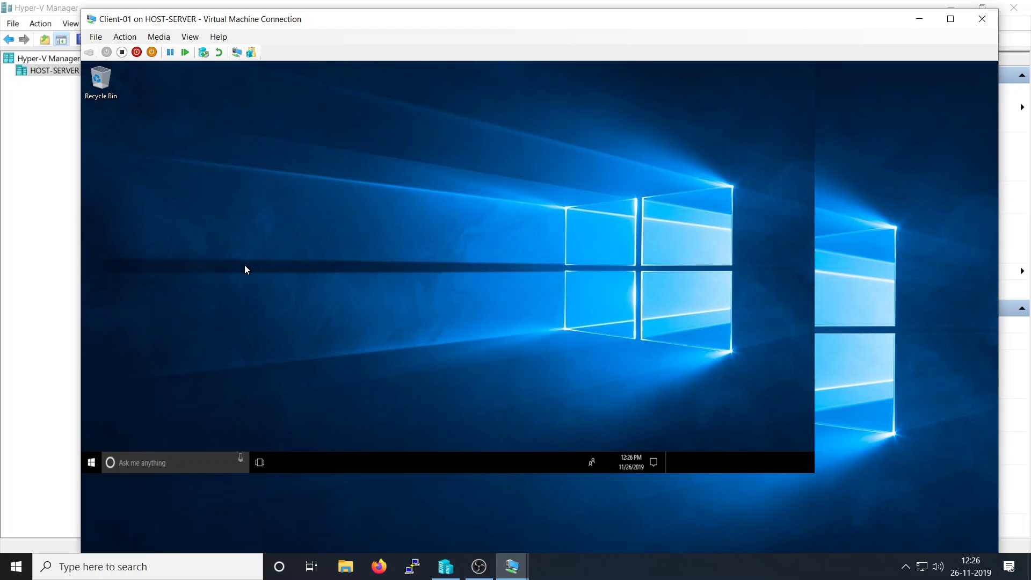
click(950, 19)
Run ncpa.cpl on Client-01 to open its Network Connections.
key(super+r)
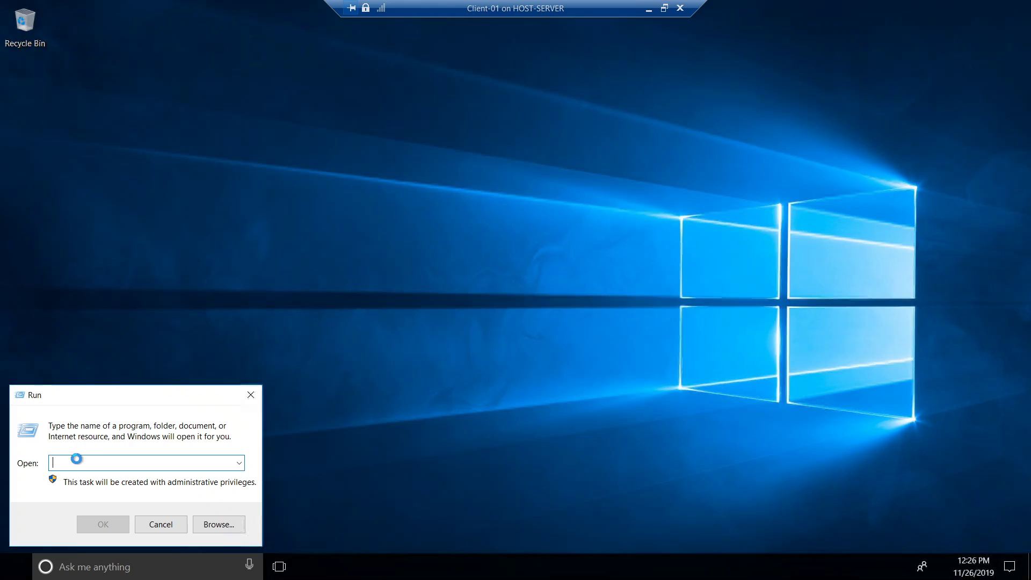
text(ncpa)
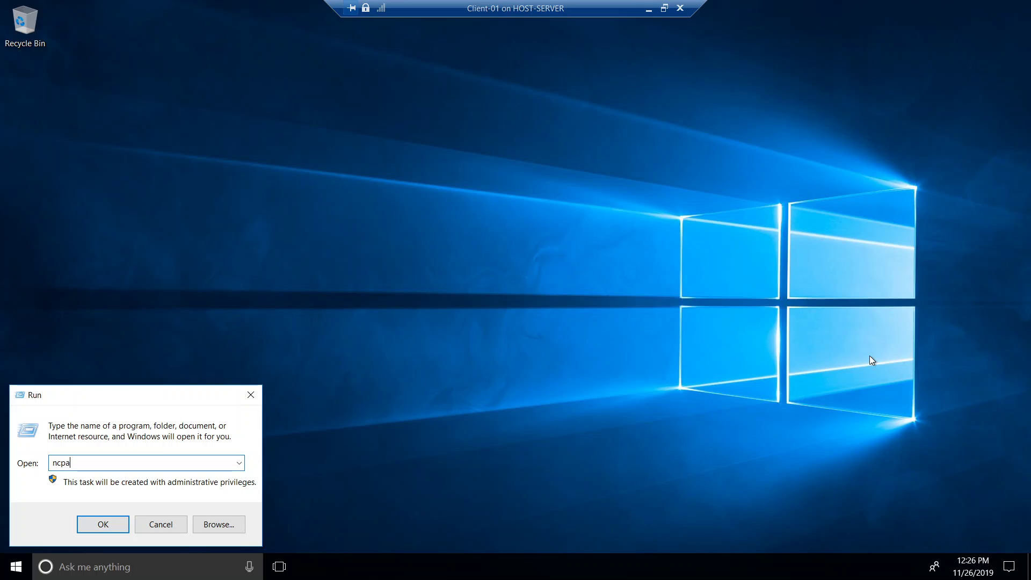
text(.cpl)
key(Return)
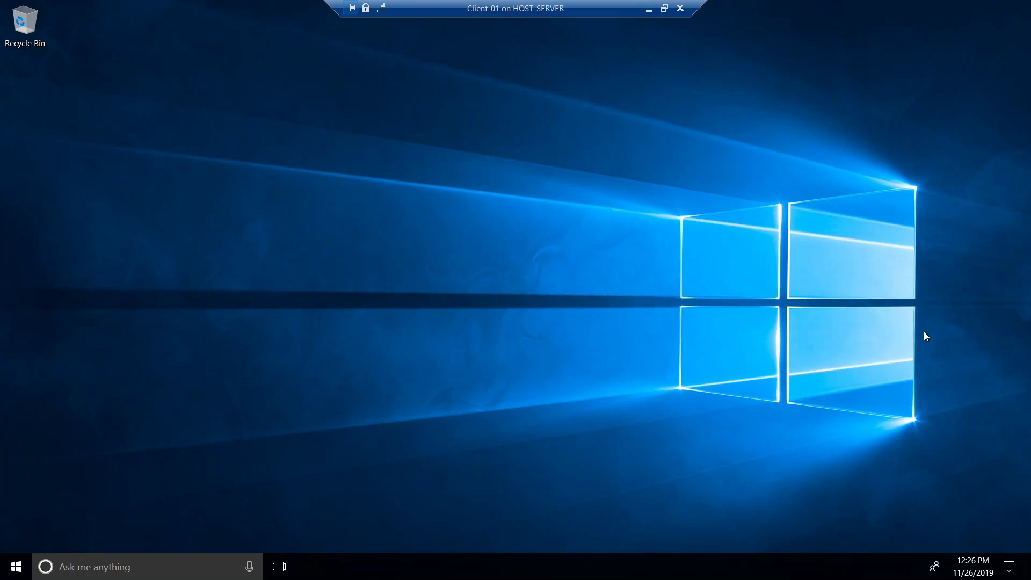
drag(308, 151, 385, 263)
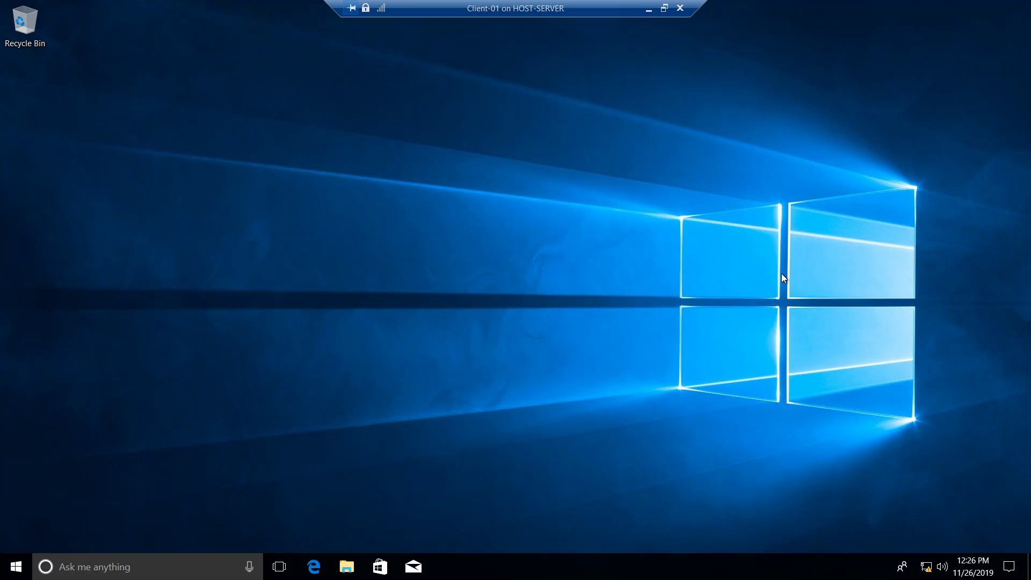
Take the Client-01 session out of full screen and put it back into Full Screen Mode.
click(665, 8)
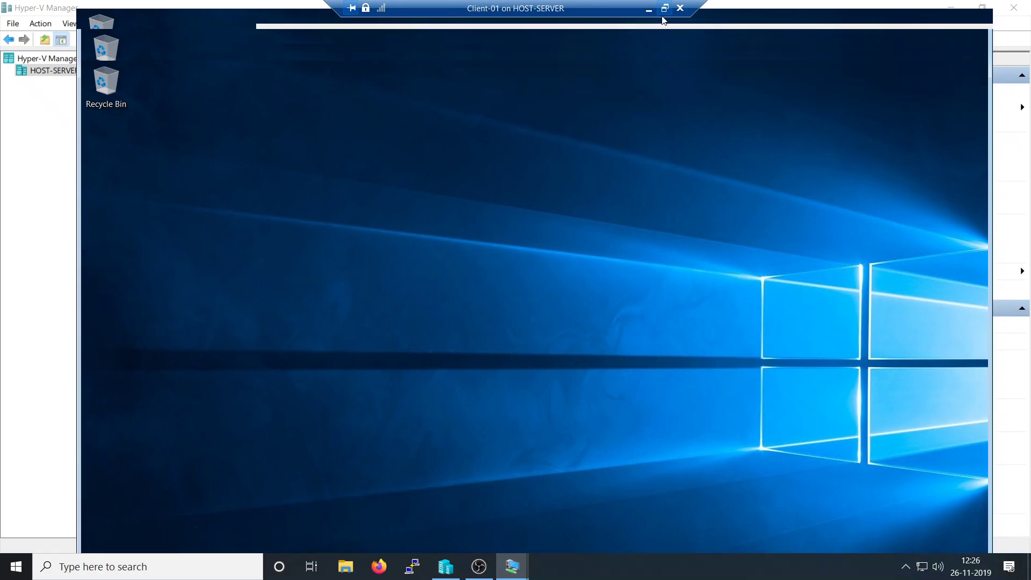
click(189, 37)
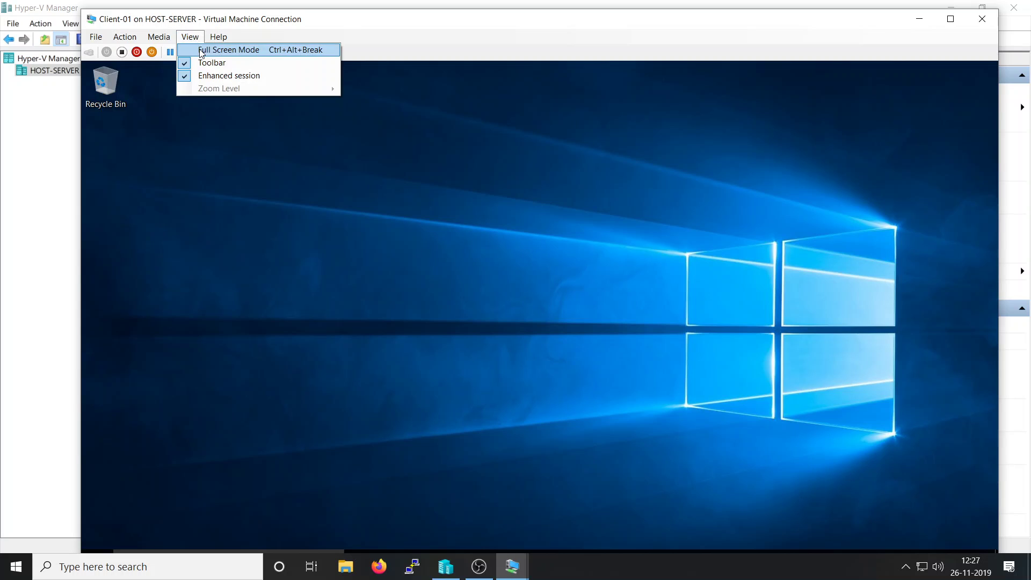
click(215, 46)
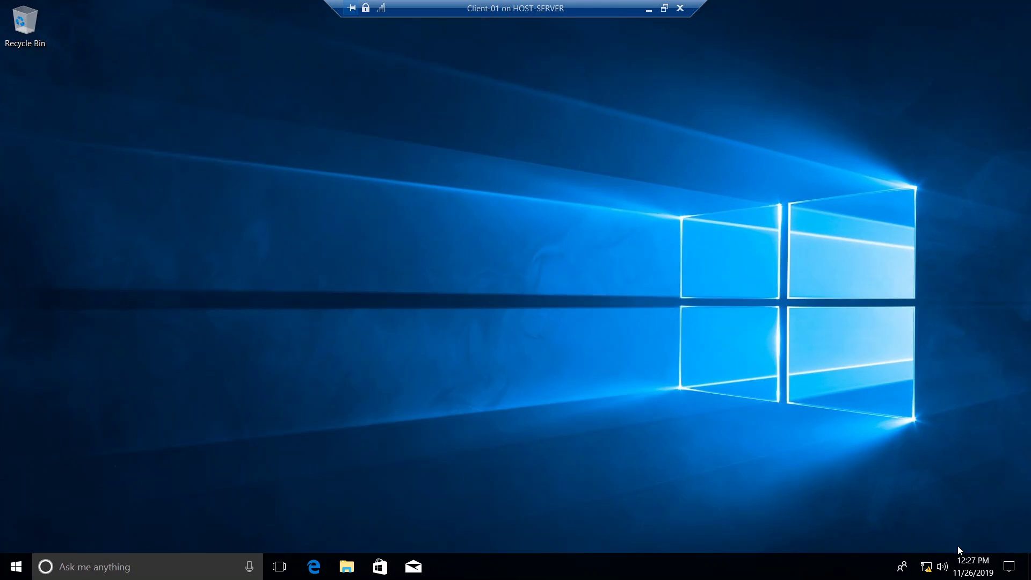
Set Client-01's Ethernet adapter to obtain its IPv4 address and DNS server address automatically, and apply the adapter properties.
click(926, 566)
click(217, 167)
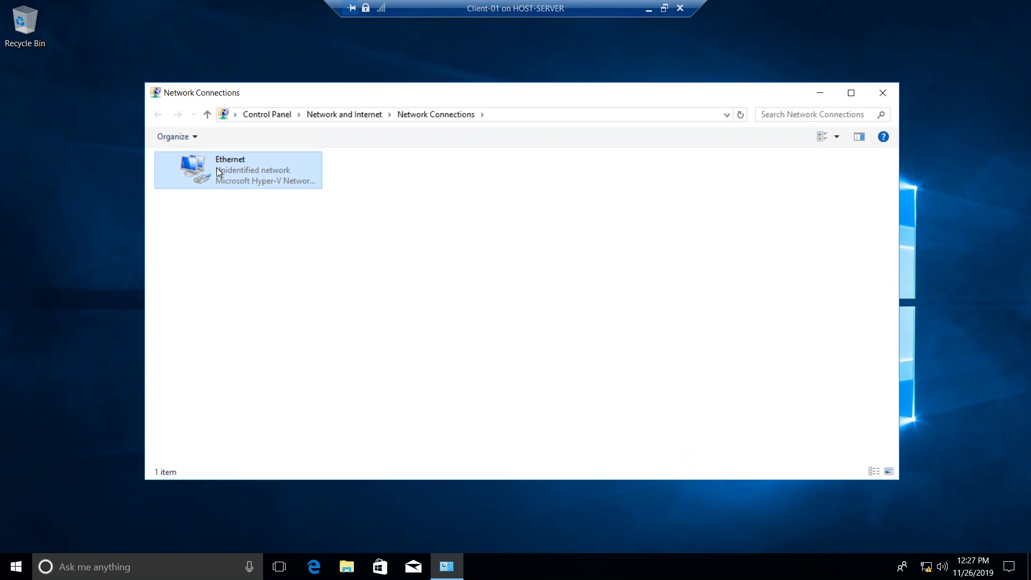
right_click(217, 167)
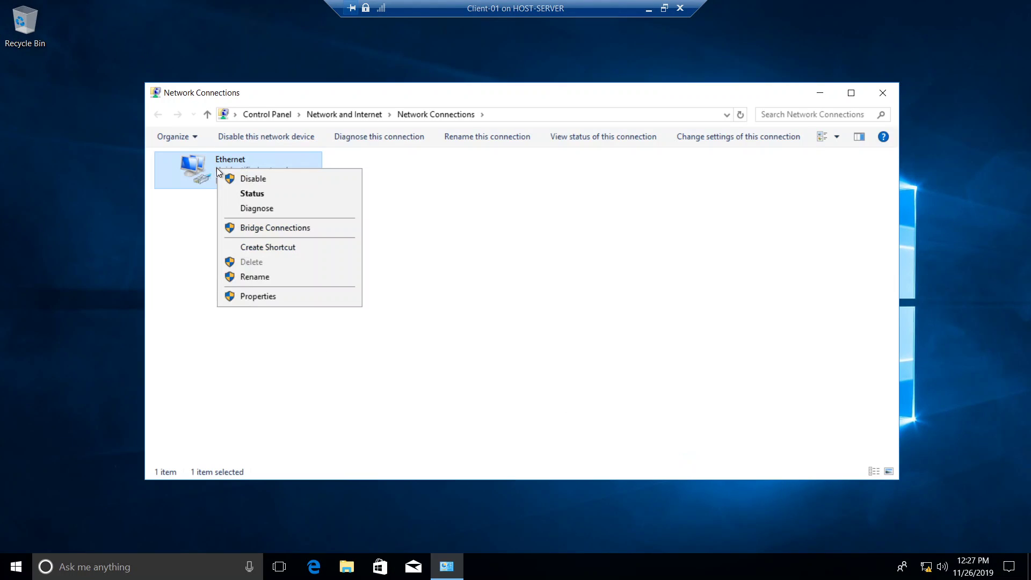
click(278, 295)
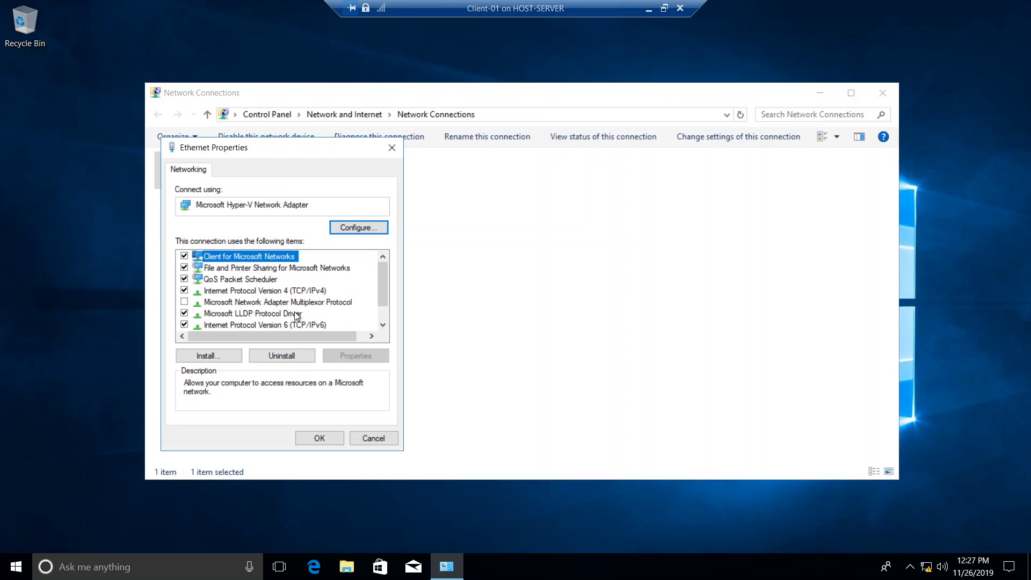
click(279, 291)
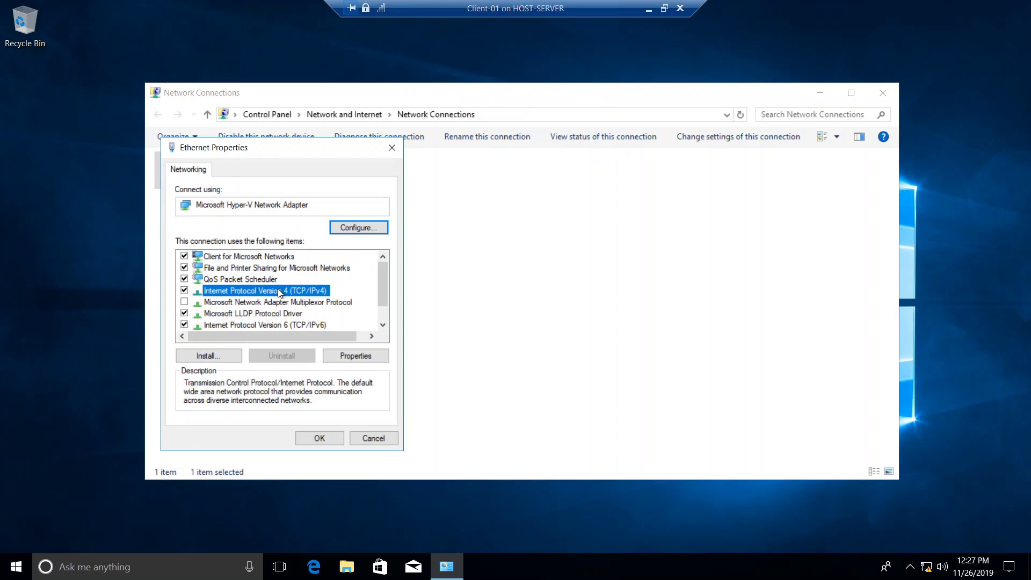
double_click(278, 291)
click(220, 283)
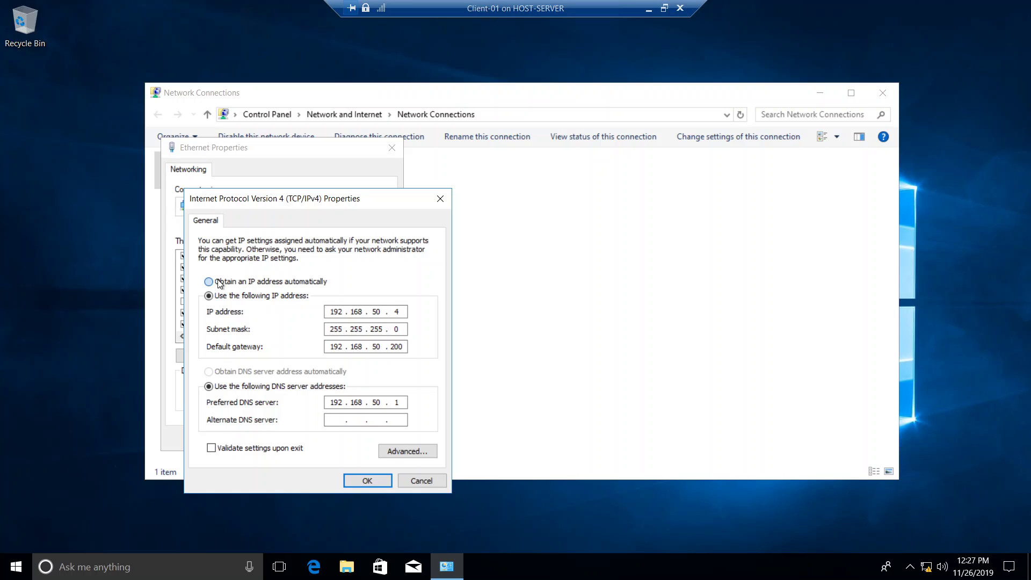
click(258, 372)
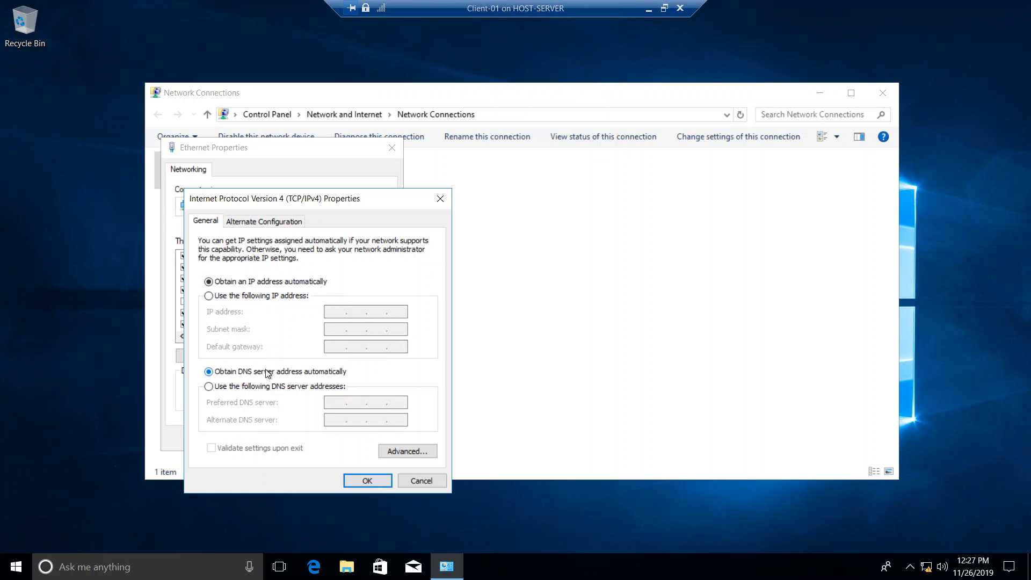
click(375, 480)
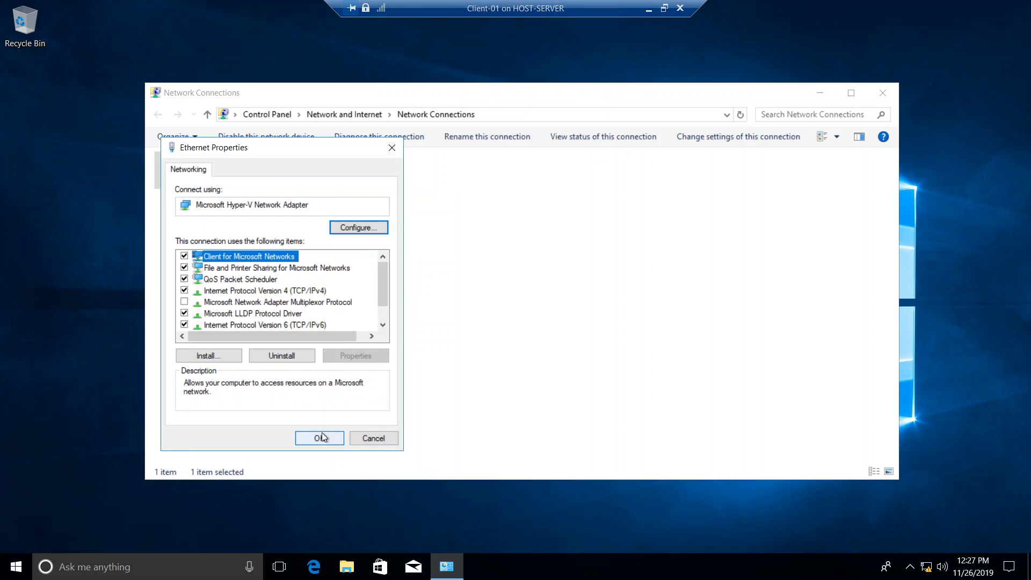
click(323, 436)
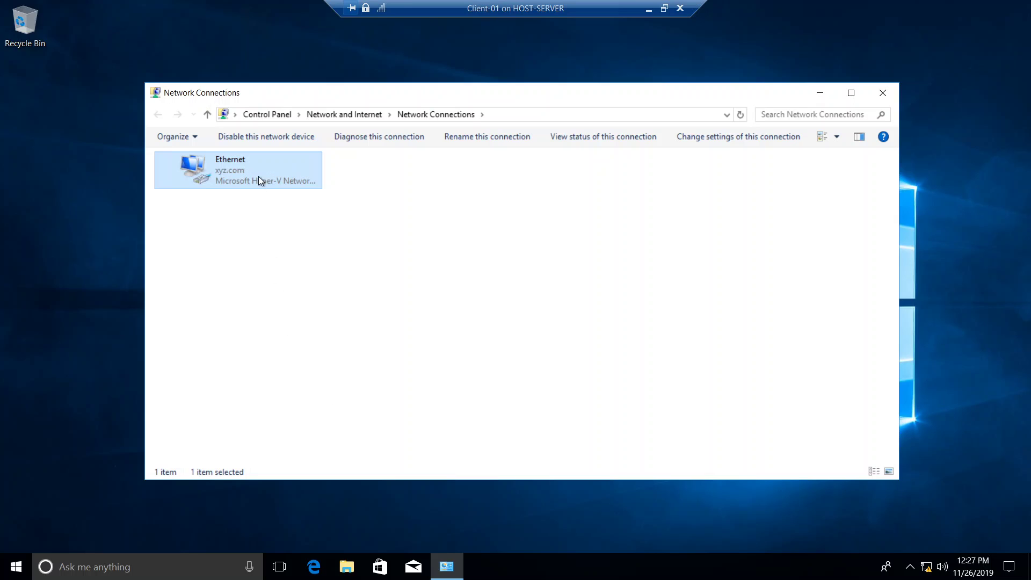
View the Ethernet adapter's connection details on Client-01 and check its IPv4 address, subnet mask, default gateway, DHCP server and DNS server.
double_click(242, 174)
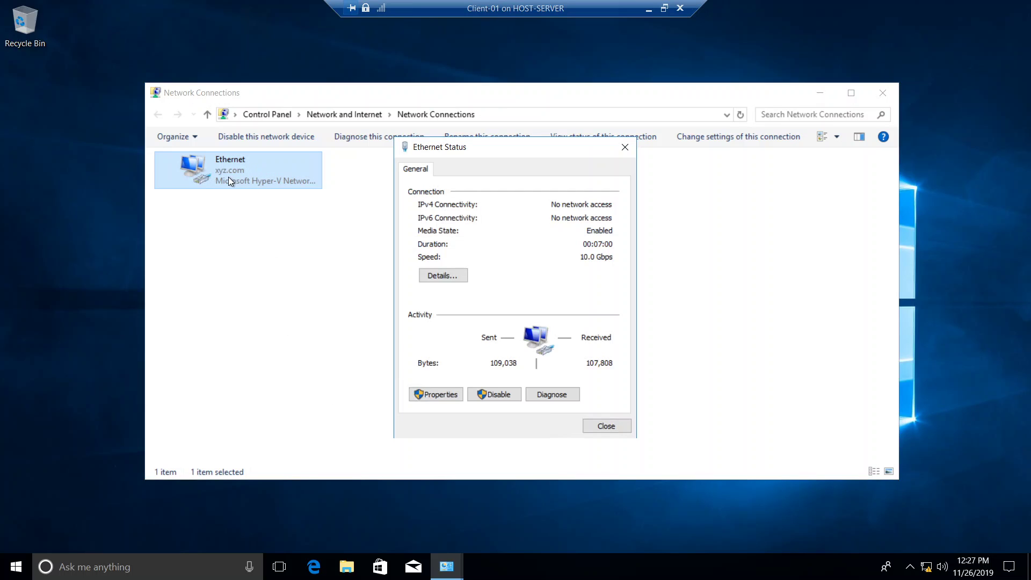
click(440, 277)
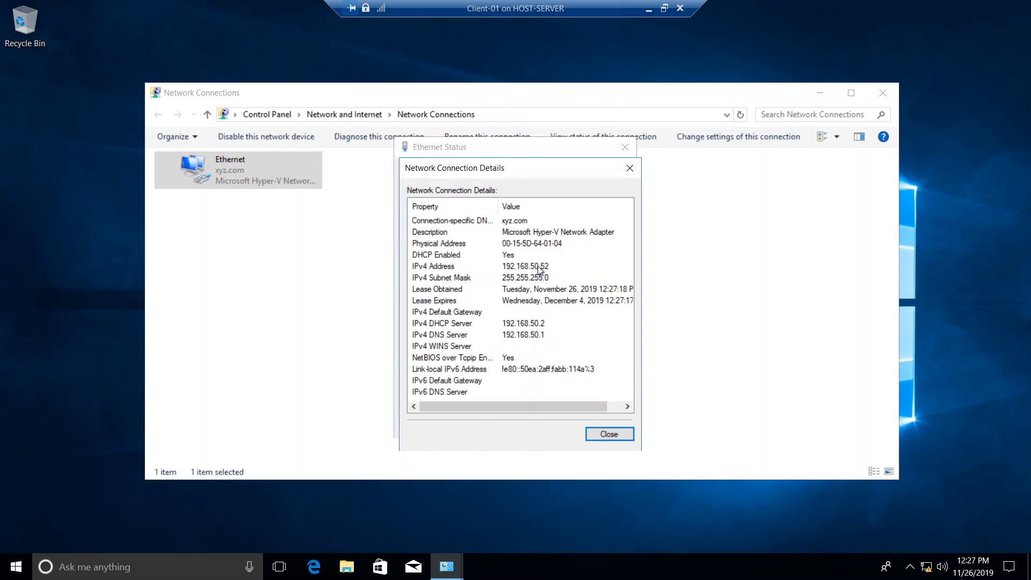
click(539, 280)
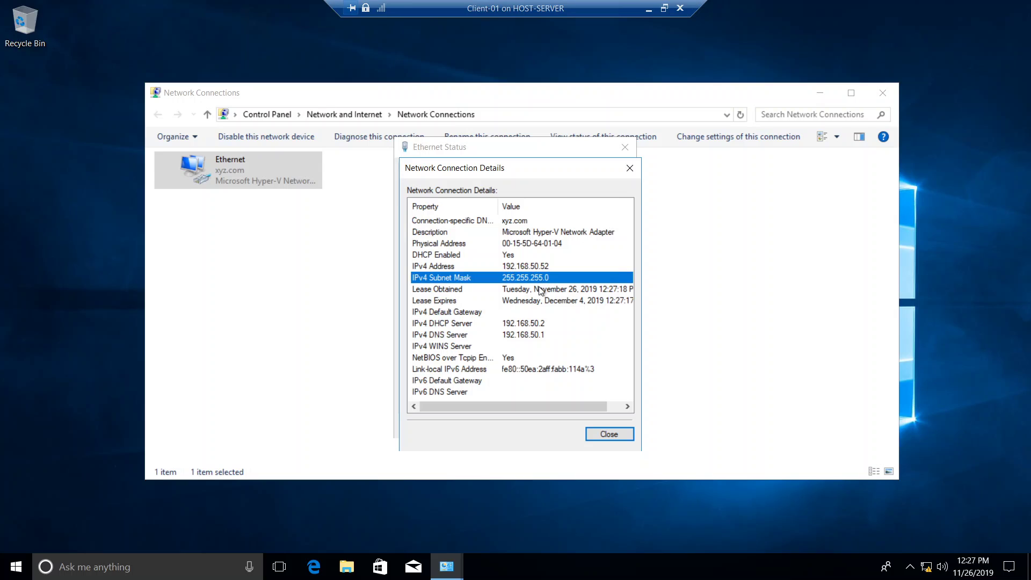
click(495, 313)
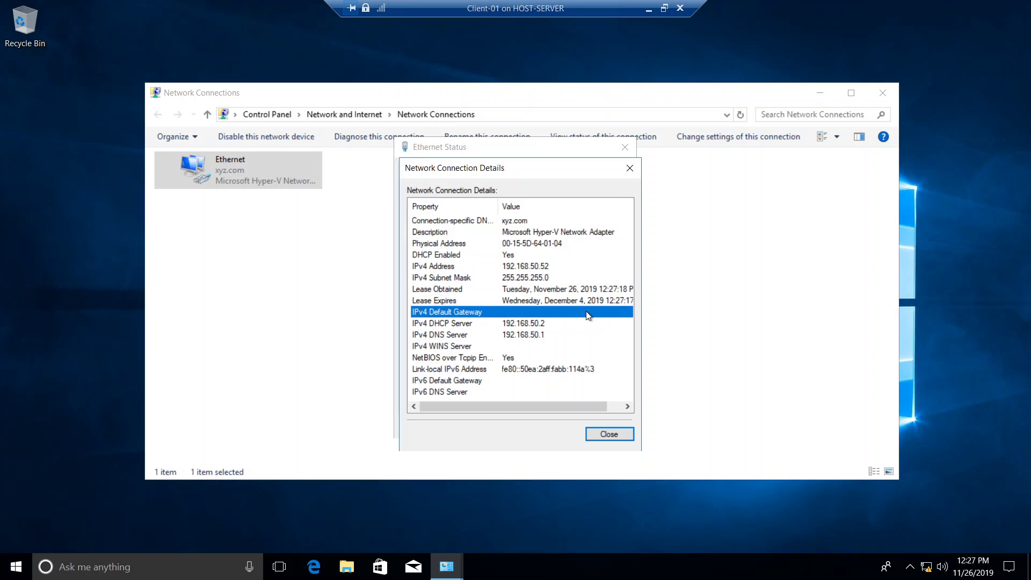
click(541, 325)
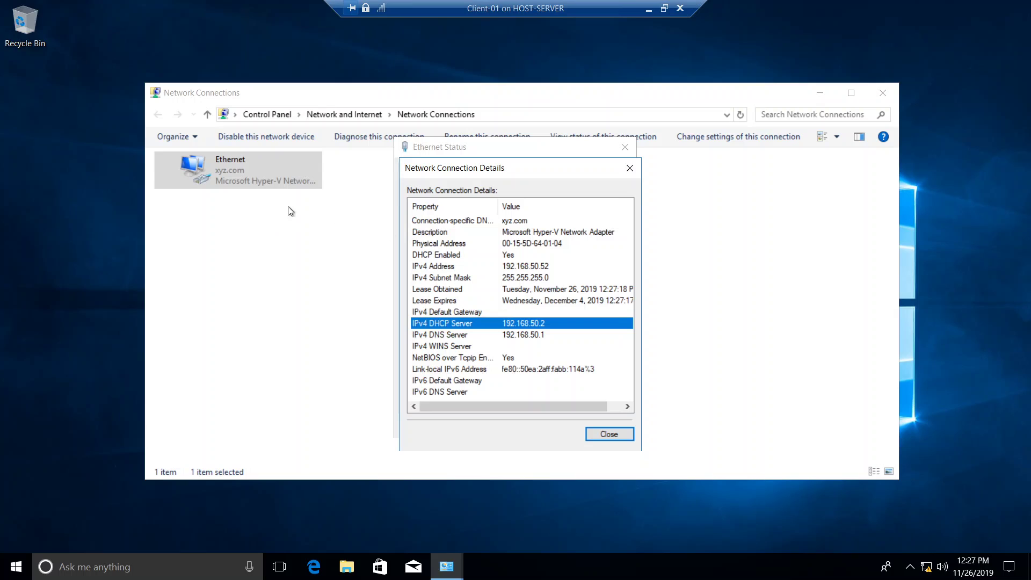
click(537, 334)
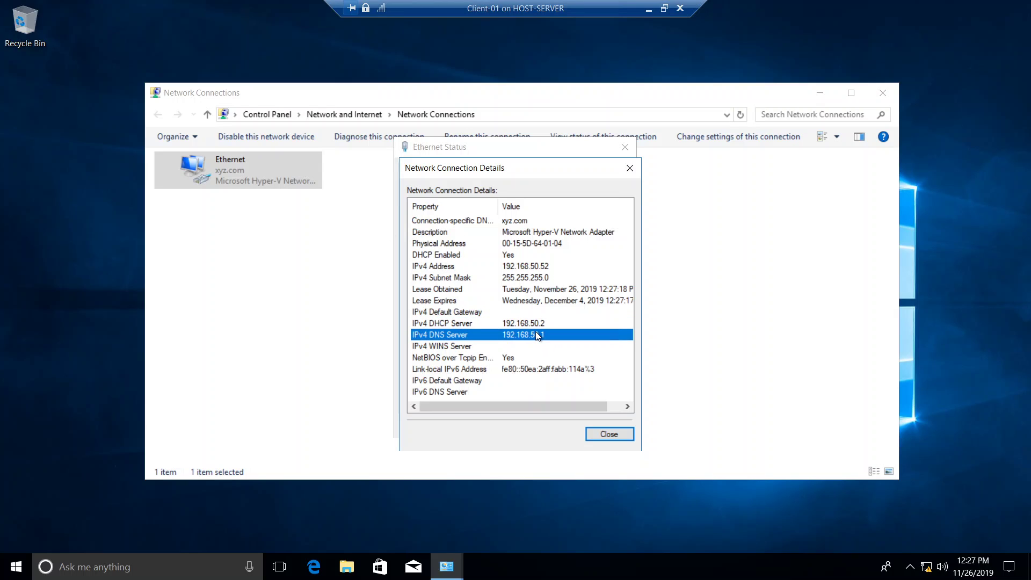
Check when the DHCP lease was obtained and when it expires, and close the details, Ethernet status and Network Connections windows.
click(526, 290)
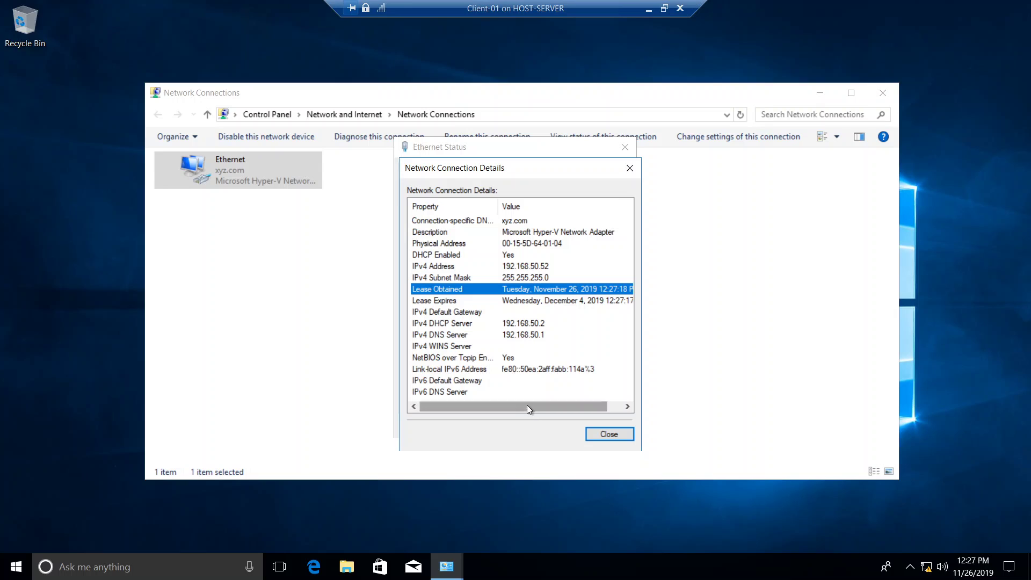
drag(527, 406, 531, 291)
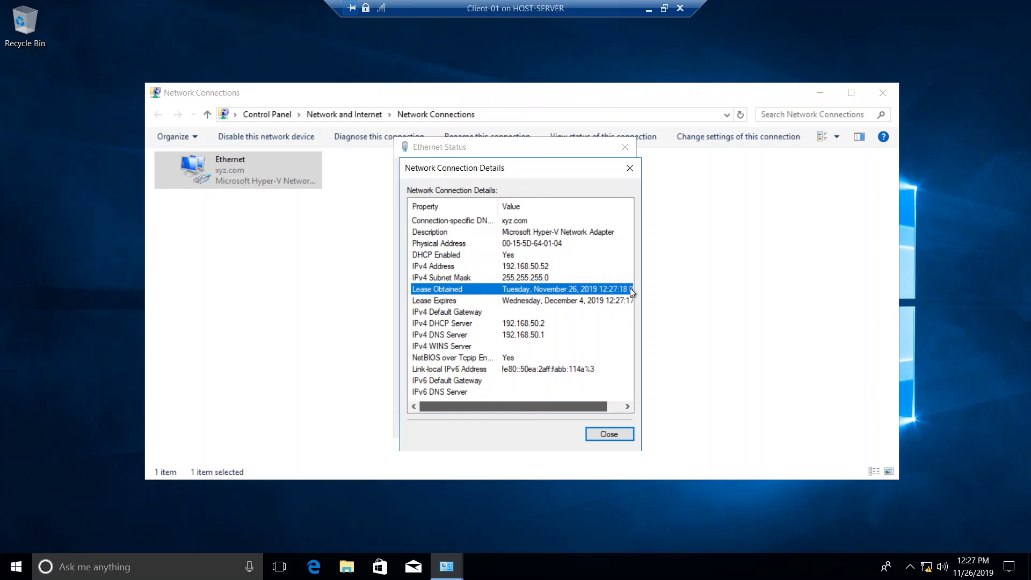
drag(611, 293, 575, 304)
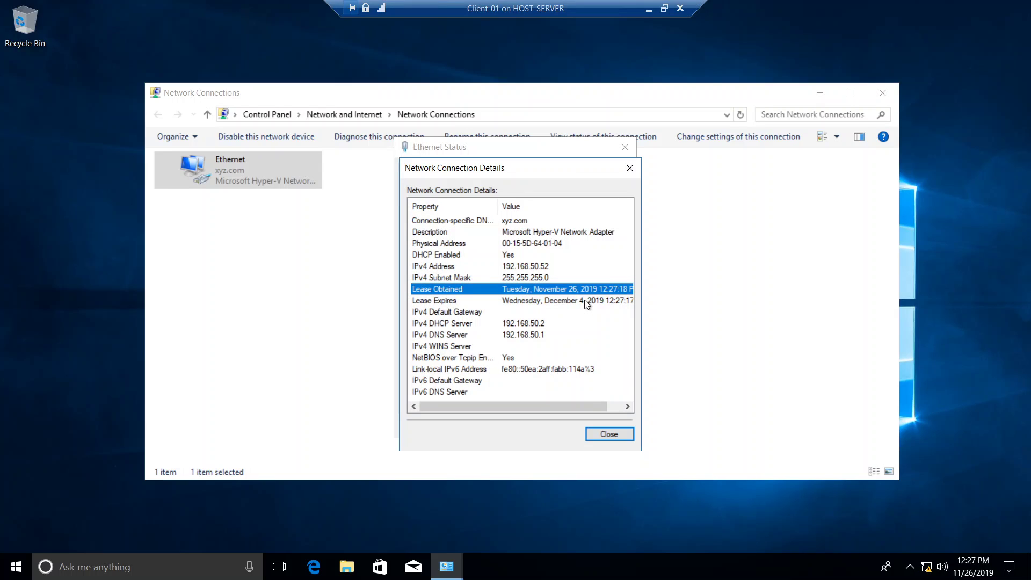
click(617, 434)
click(615, 435)
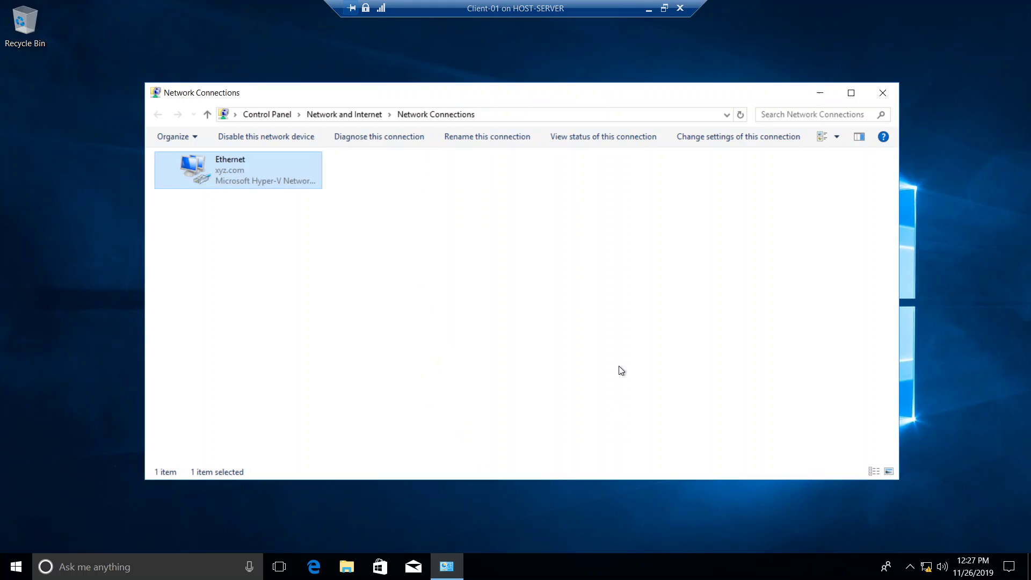
click(882, 93)
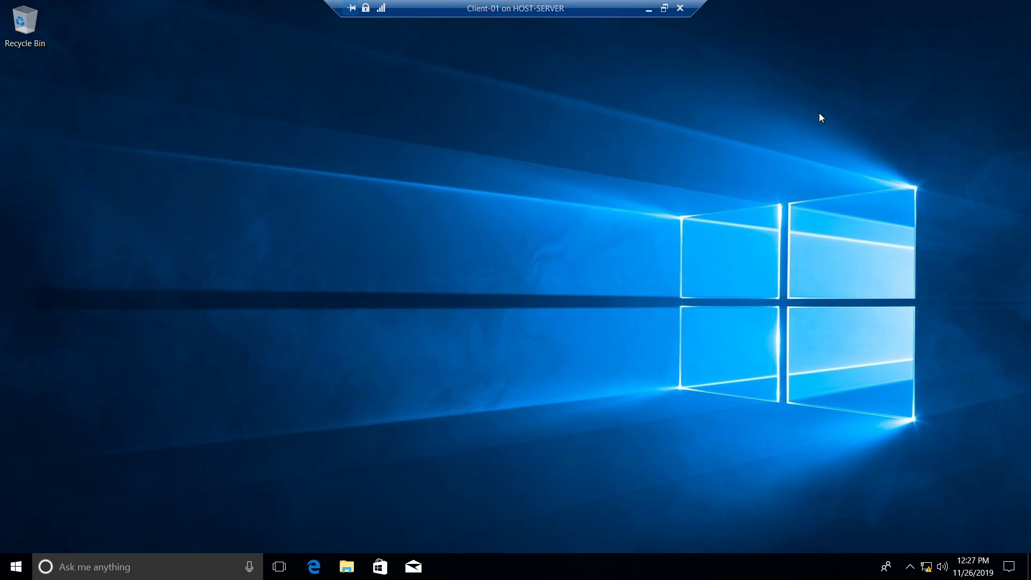
Run ping xyz.com on Client-01 to test its connection to the domain.
key(super+r)
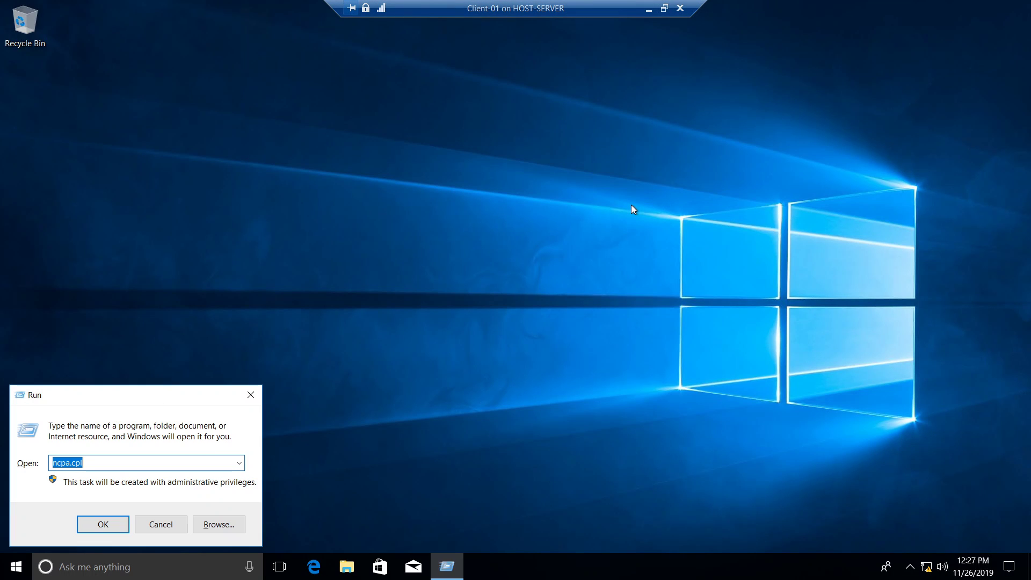
text(ping xyz.com)
key(Return)
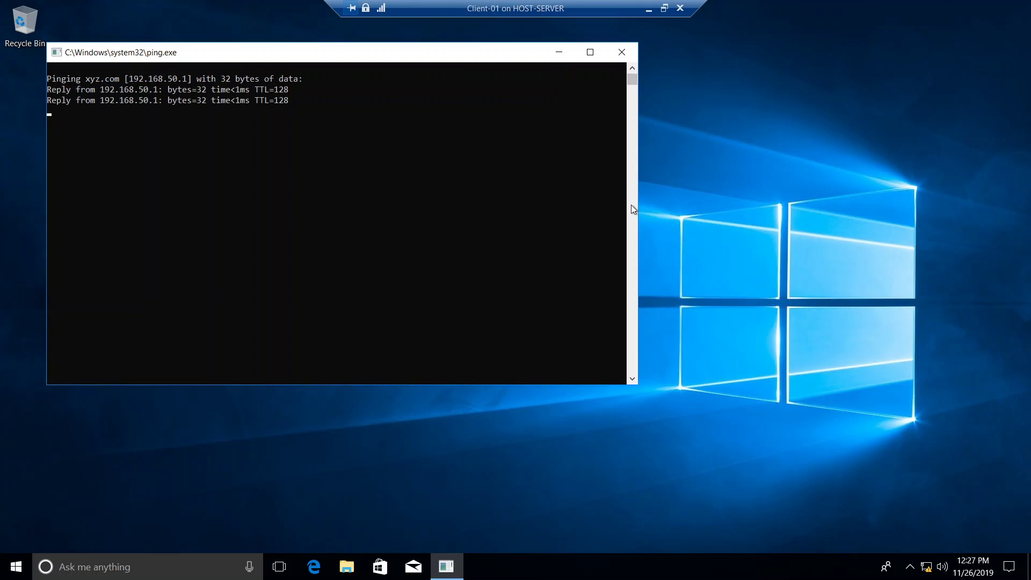